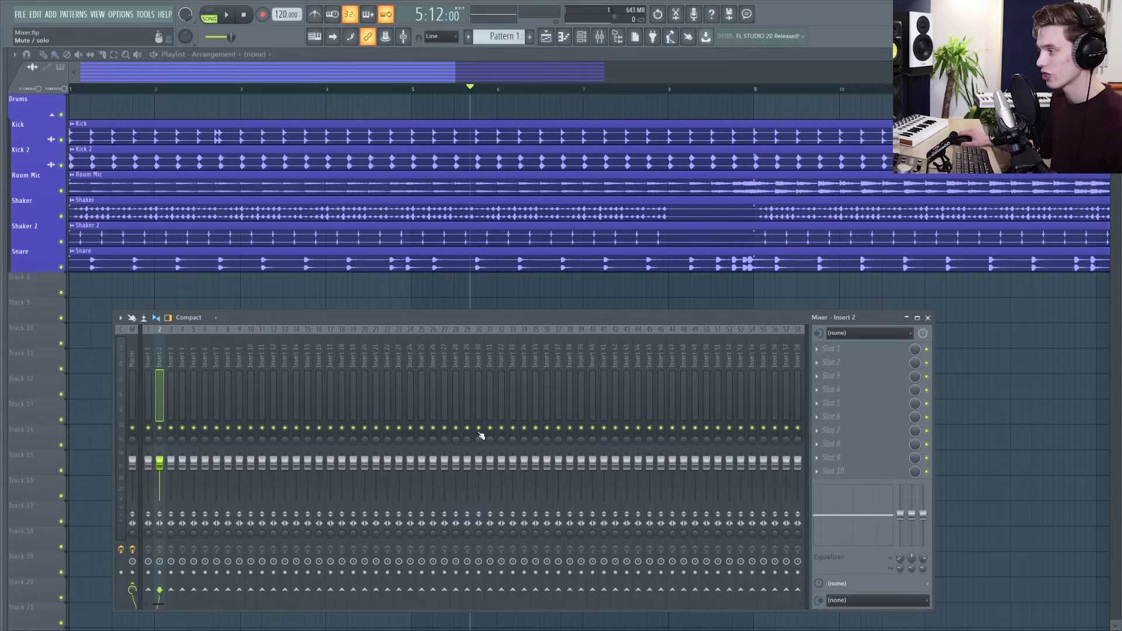
# Step: Open the channel rack, move it lower and to the left, then close it with F6
pyautogui.click(582, 37)
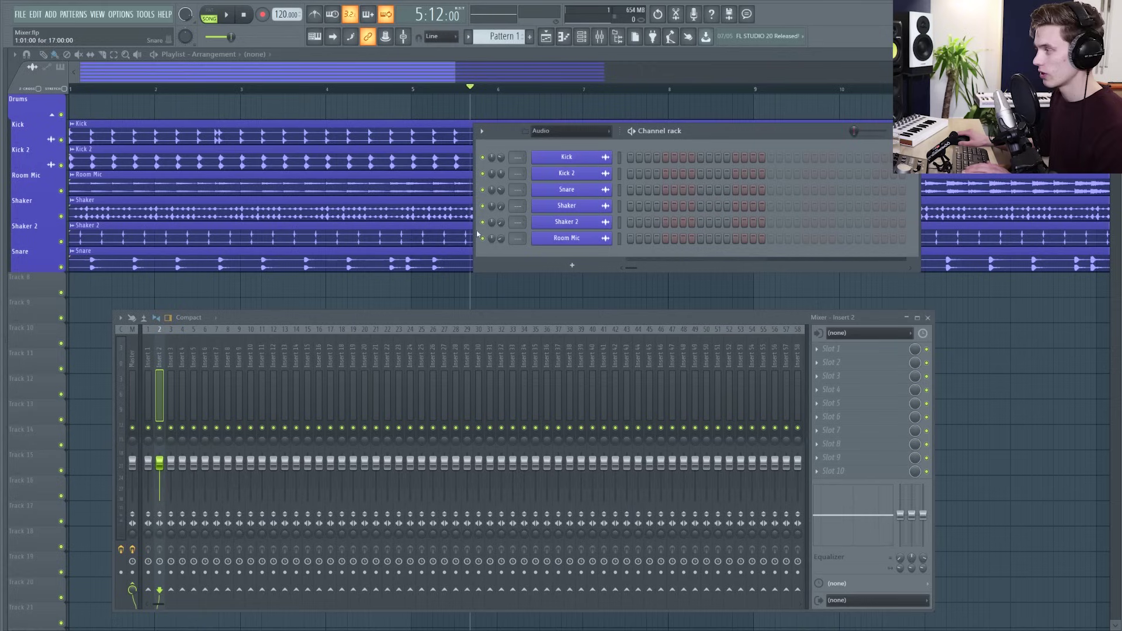
pyautogui.moveTo(730, 130); pyautogui.dragTo(666, 154)
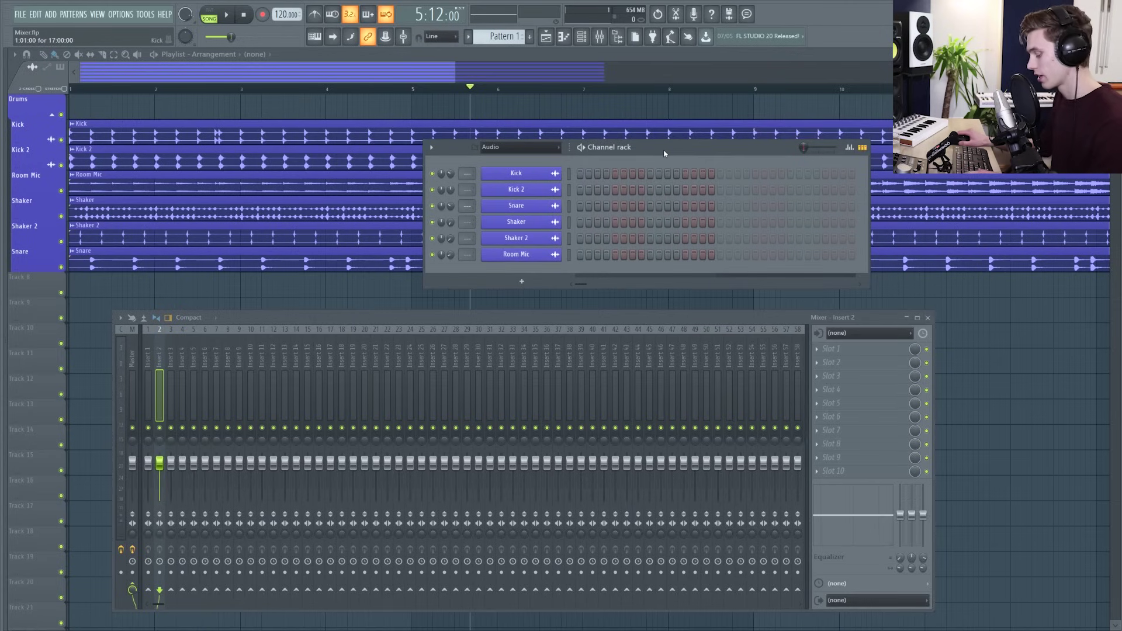
pyautogui.press('F6')
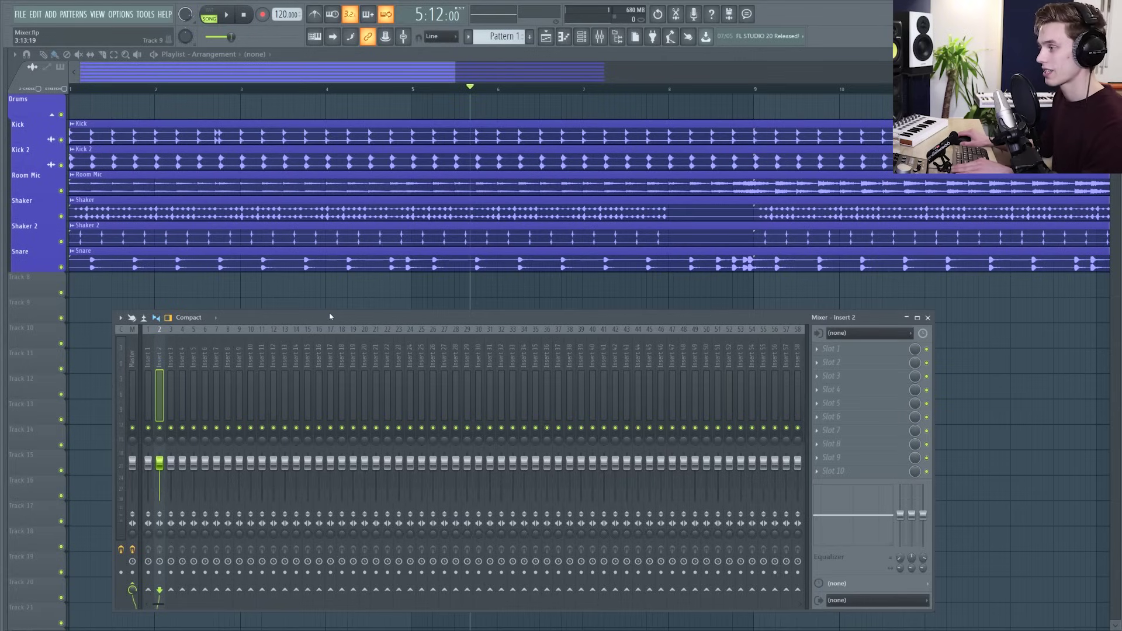
# Step: Reshow the mixer, enlarge it to show inserts 1–66, and shift it further left
pyautogui.press('F9')
pyautogui.press('F9')
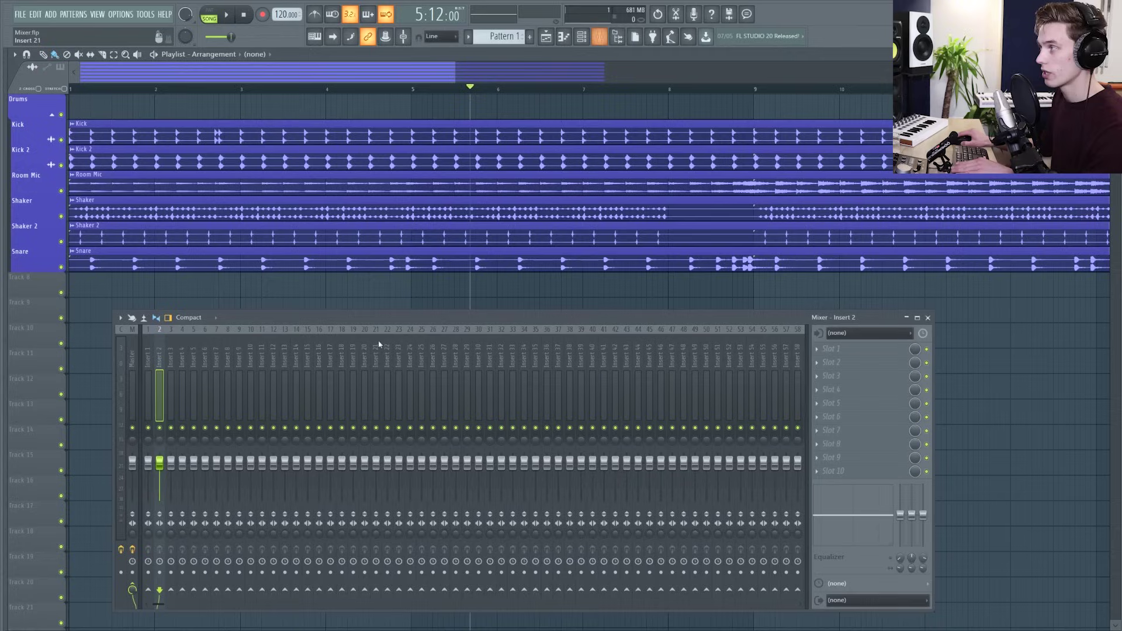
pyautogui.click(605, 40)
pyautogui.click(604, 40)
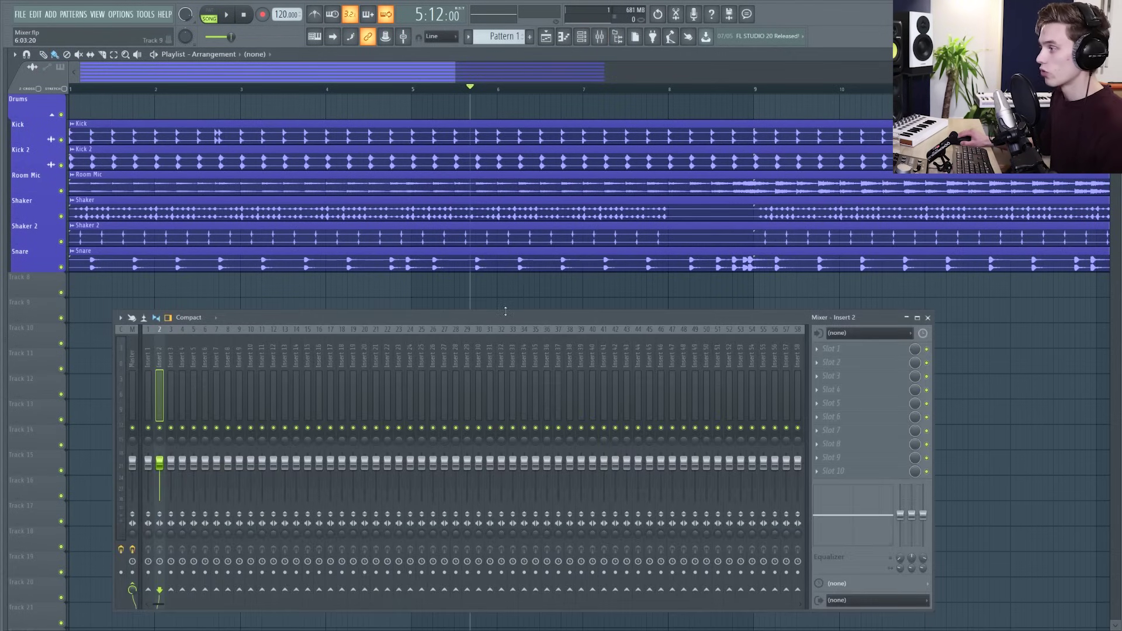
pyautogui.moveTo(506, 311); pyautogui.dragTo(483, 305)
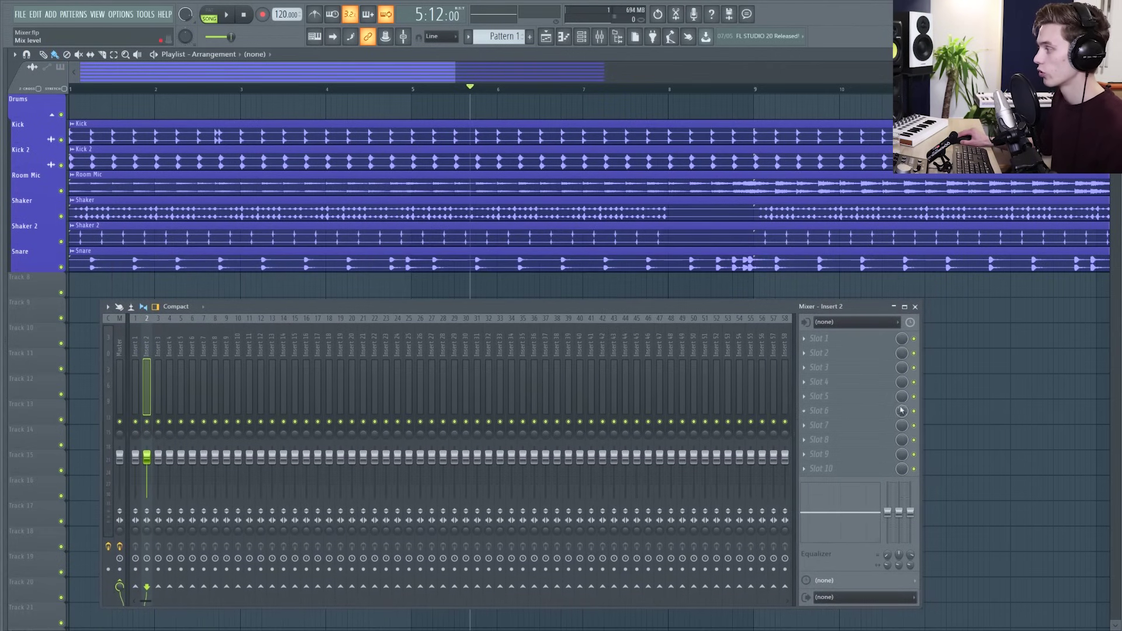
pyautogui.moveTo(922, 406); pyautogui.dragTo(974, 406)
pyautogui.moveTo(101, 373); pyautogui.dragTo(69, 389)
pyautogui.moveTo(272, 306)
pyautogui.mouseDown()
pyautogui.moveTo(368, 266)
pyautogui.moveTo(210, 328)
pyautogui.moveTo(247, 328)
pyautogui.moveTo(284, 309)
pyautogui.mouseUp()
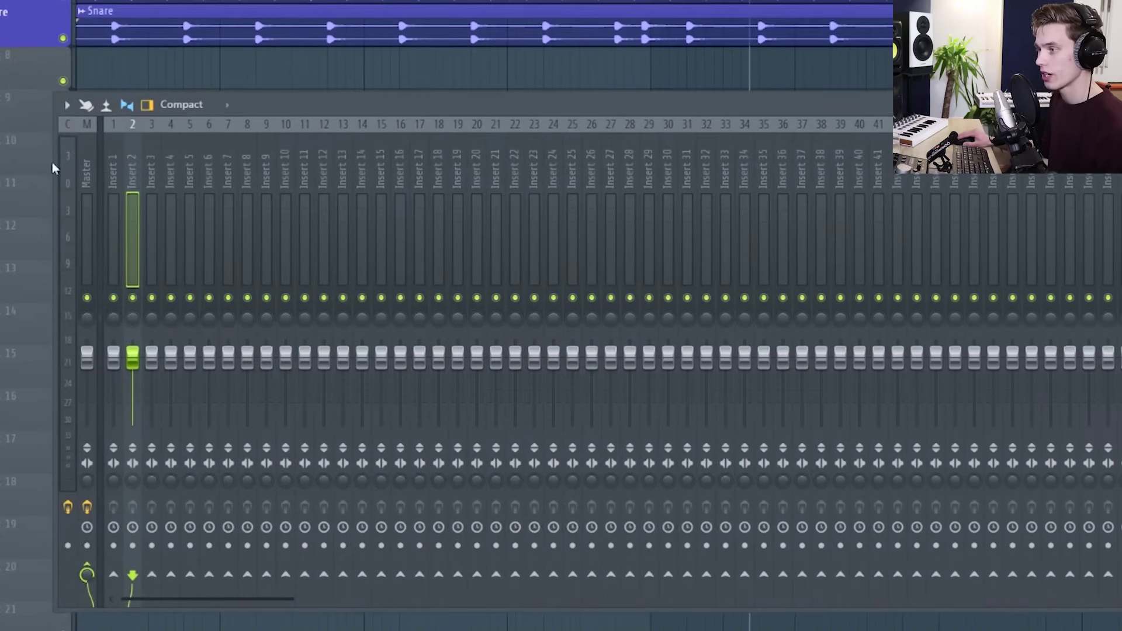
# Step: Select the Current strip, the Master track, then Inserts 1, 3, 6 and 8 in turn
pyautogui.click(65, 156)
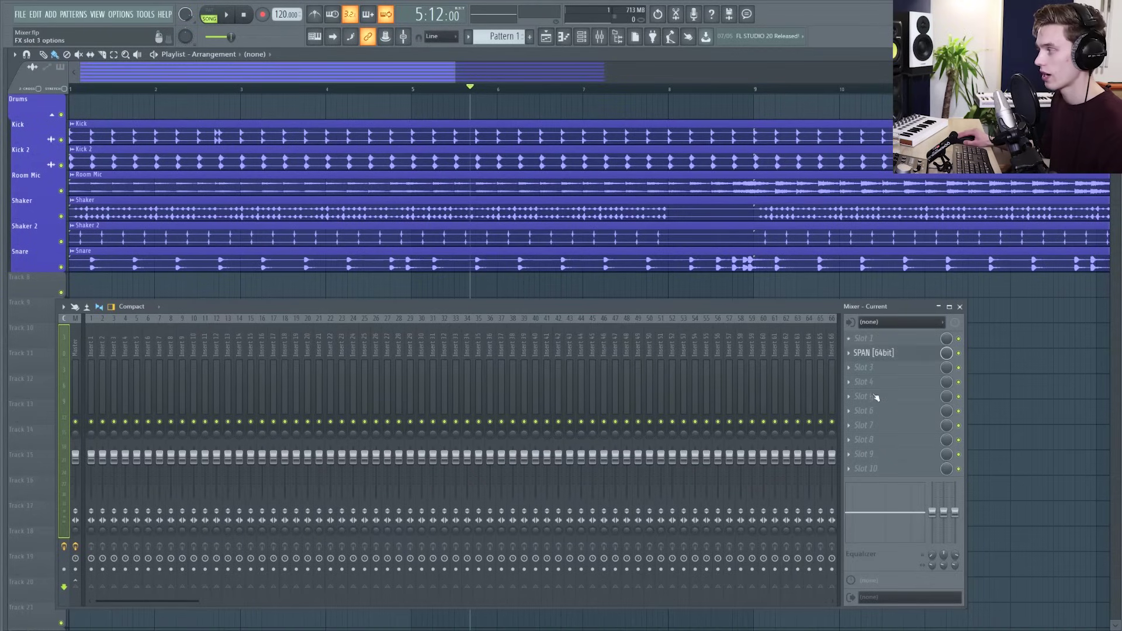
pyautogui.click(75, 342)
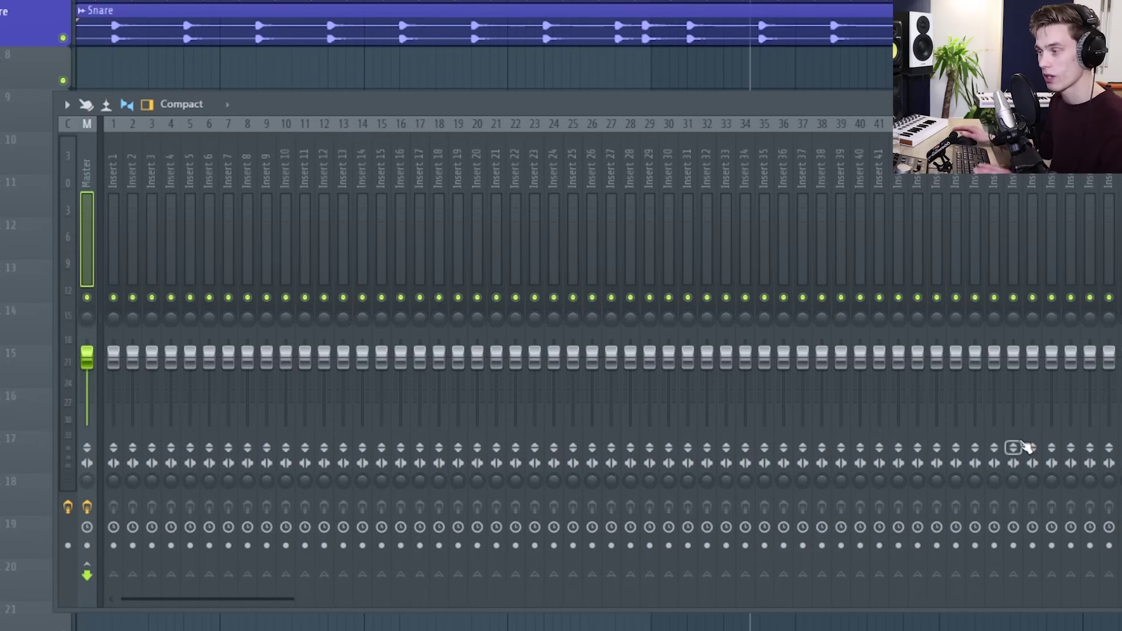
pyautogui.click(113, 170)
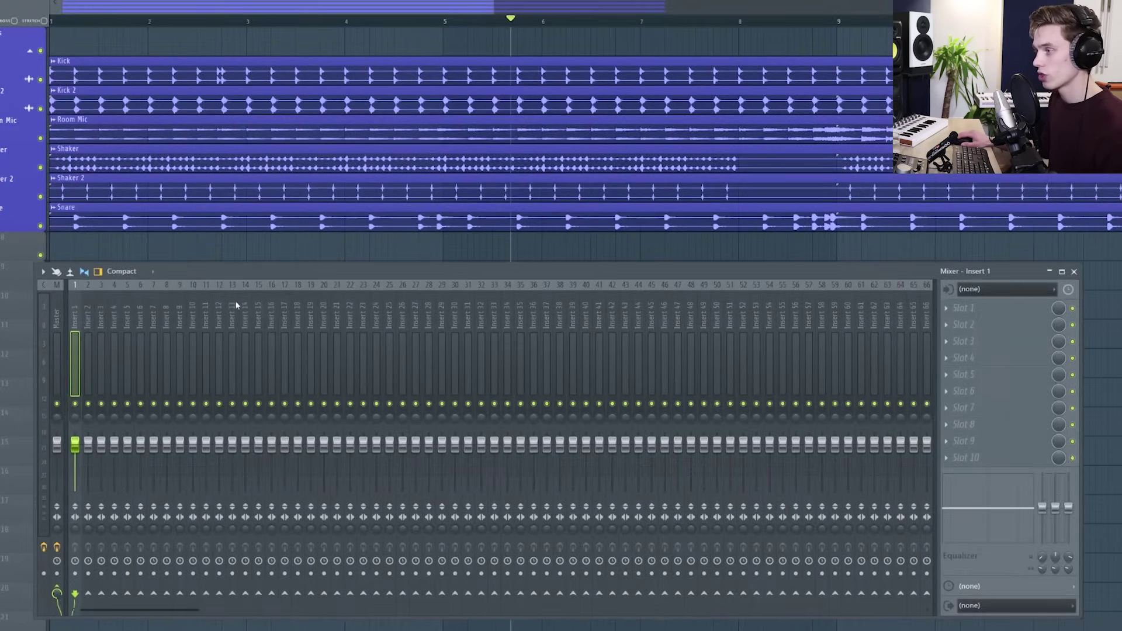
pyautogui.click(101, 313)
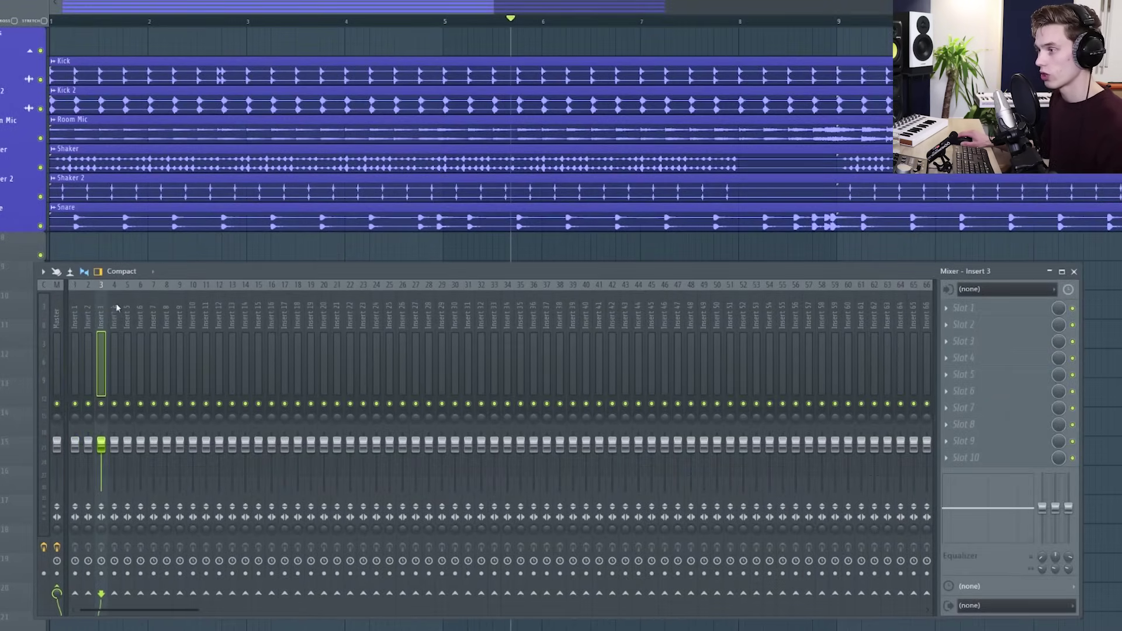
pyautogui.click(140, 310)
pyautogui.click(167, 307)
# Step: Select Inserts 14 and 15, reveal inserts 122–125 at the mixer's end, then select Insert 62
pyautogui.click(245, 311)
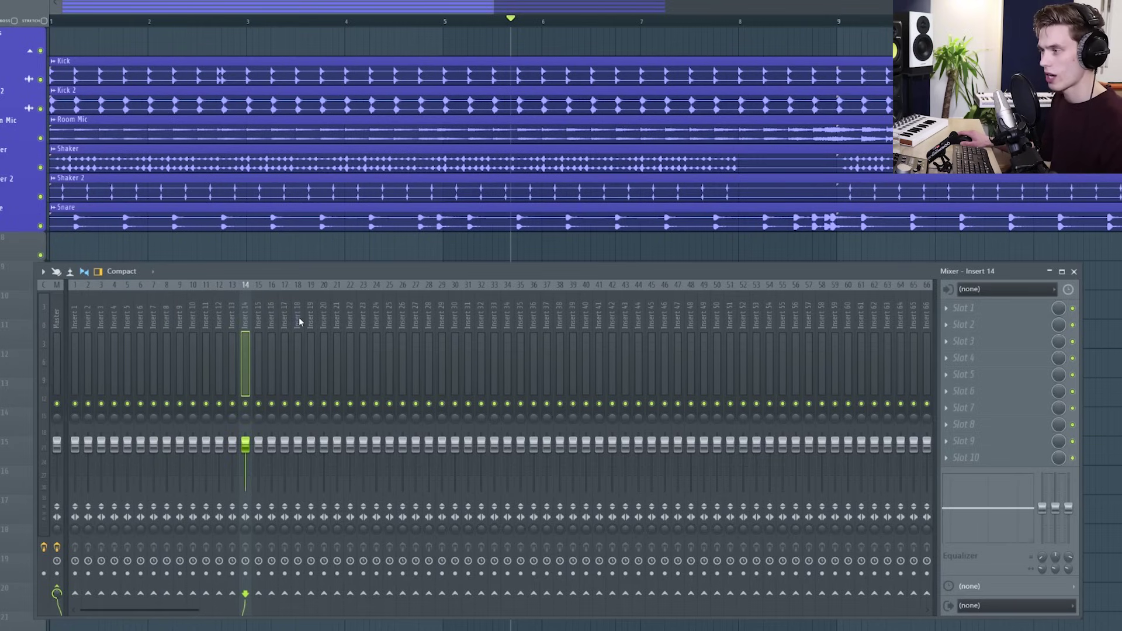
pyautogui.click(258, 315)
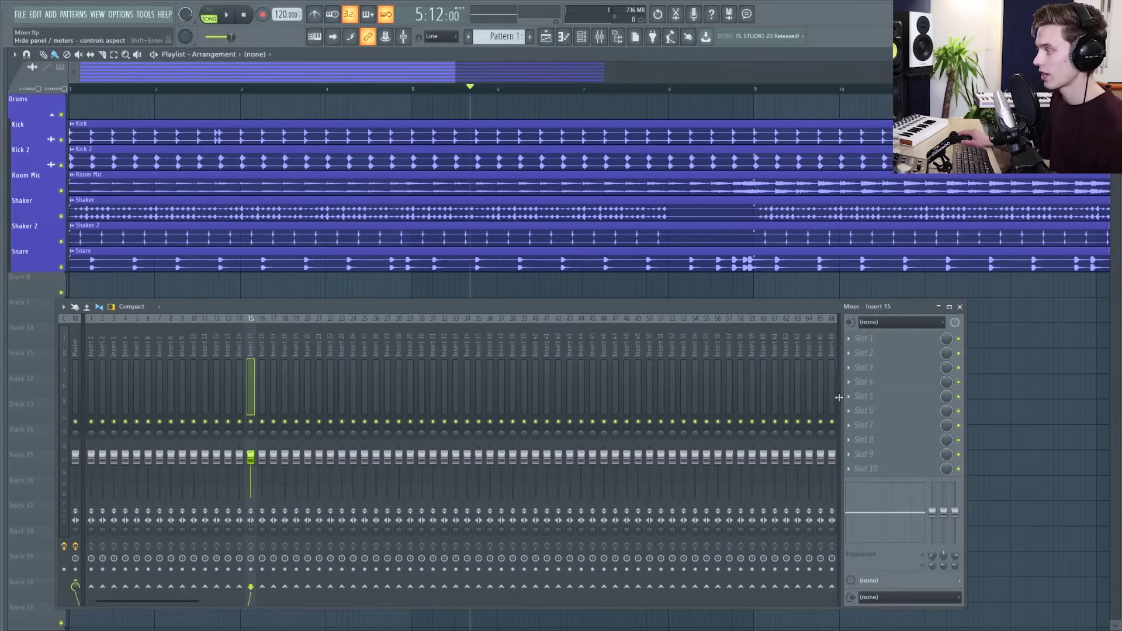
pyautogui.click(839, 398)
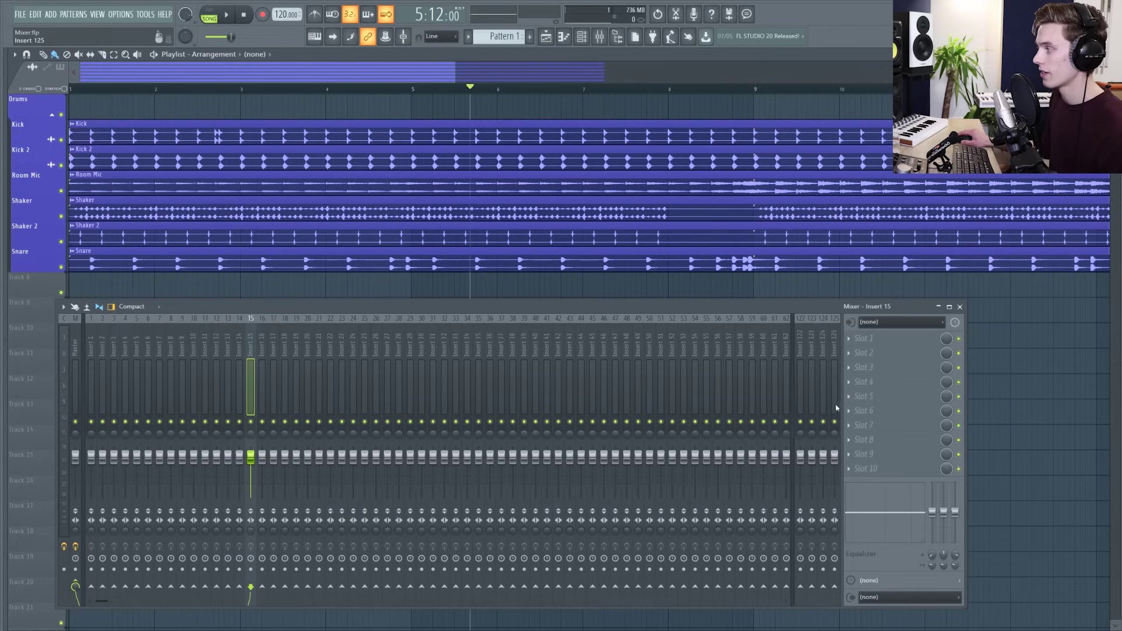
pyautogui.click(783, 345)
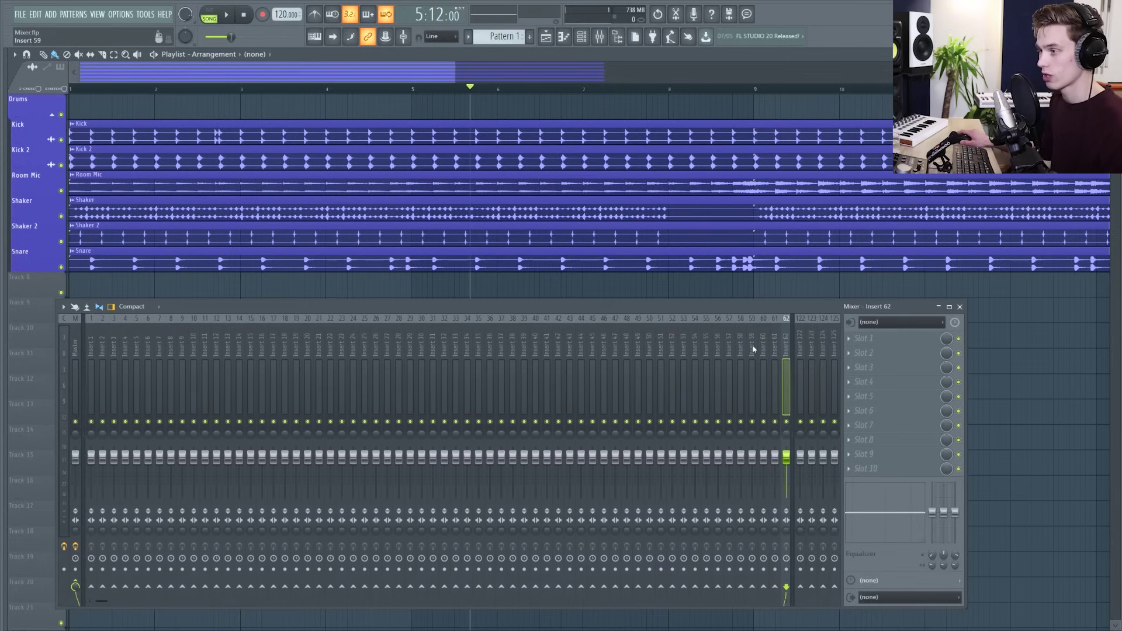
# Step: Select Insert 1 and enable 'Track inspector on left side' in the mixer's View options
pyautogui.click(91, 347)
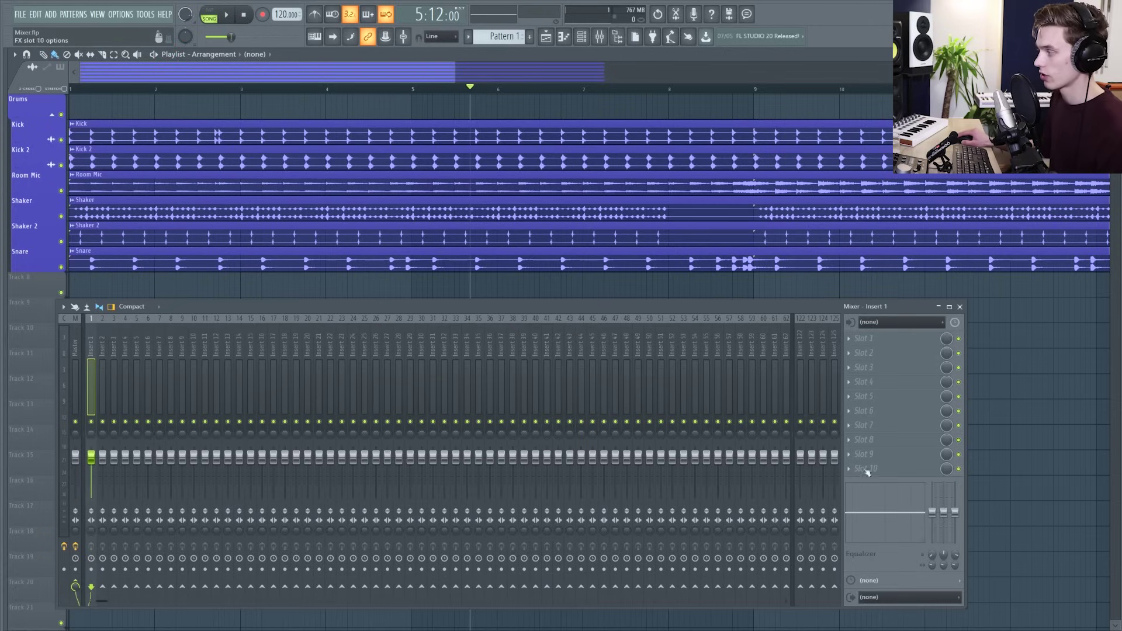
pyautogui.click(64, 307)
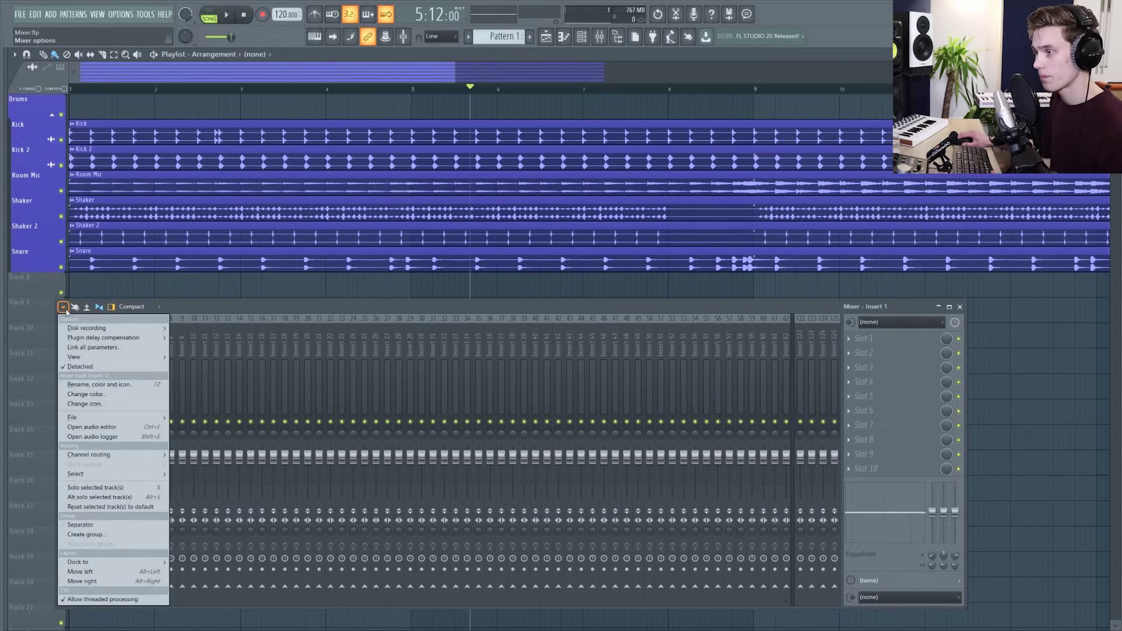
pyautogui.moveTo(111, 358)
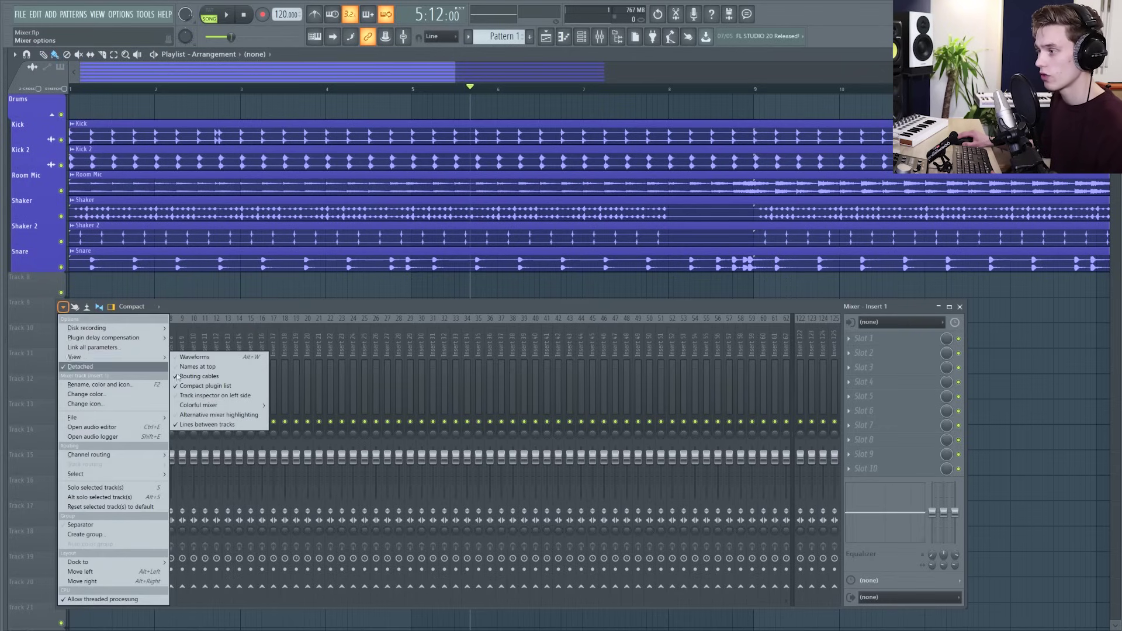
pyautogui.click(217, 396)
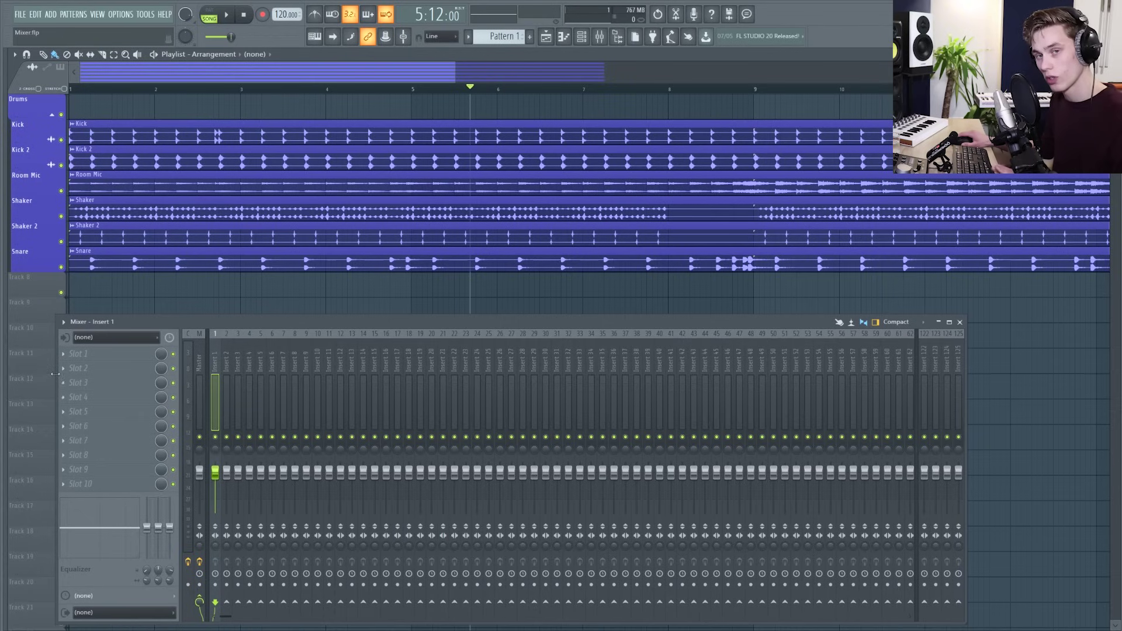
# Step: Nudge the mixer window, check Inserts 2, 3 and 5 in the inspector, then nudge it back
pyautogui.moveTo(179, 343); pyautogui.dragTo(189, 331)
pyautogui.click(236, 351)
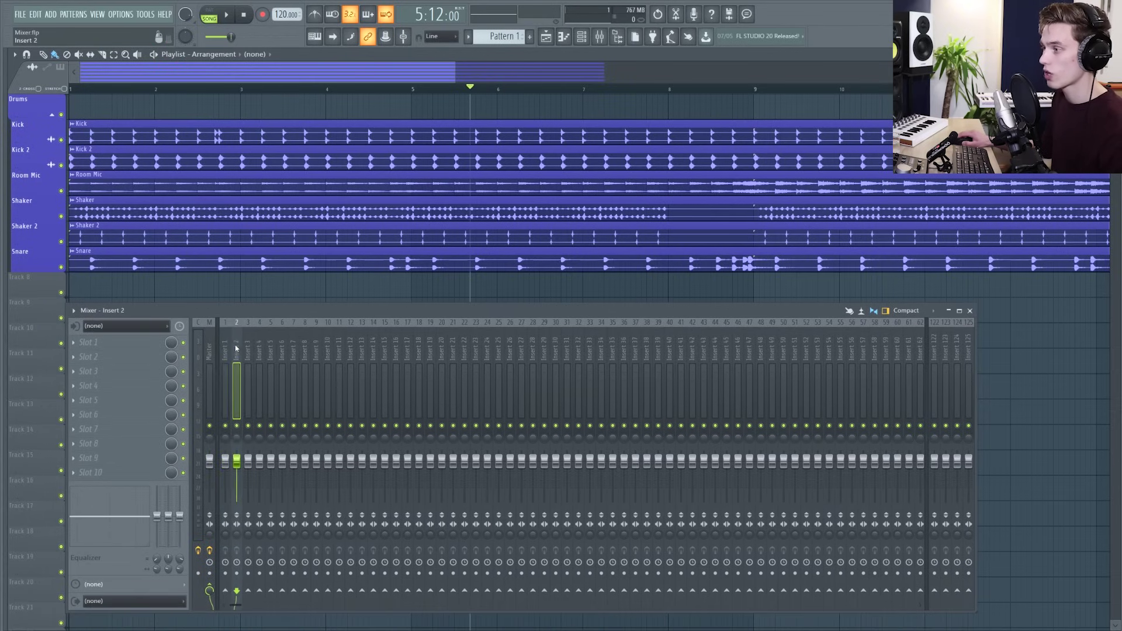
pyautogui.click(248, 351)
pyautogui.click(271, 350)
pyautogui.click(247, 350)
pyautogui.click(237, 351)
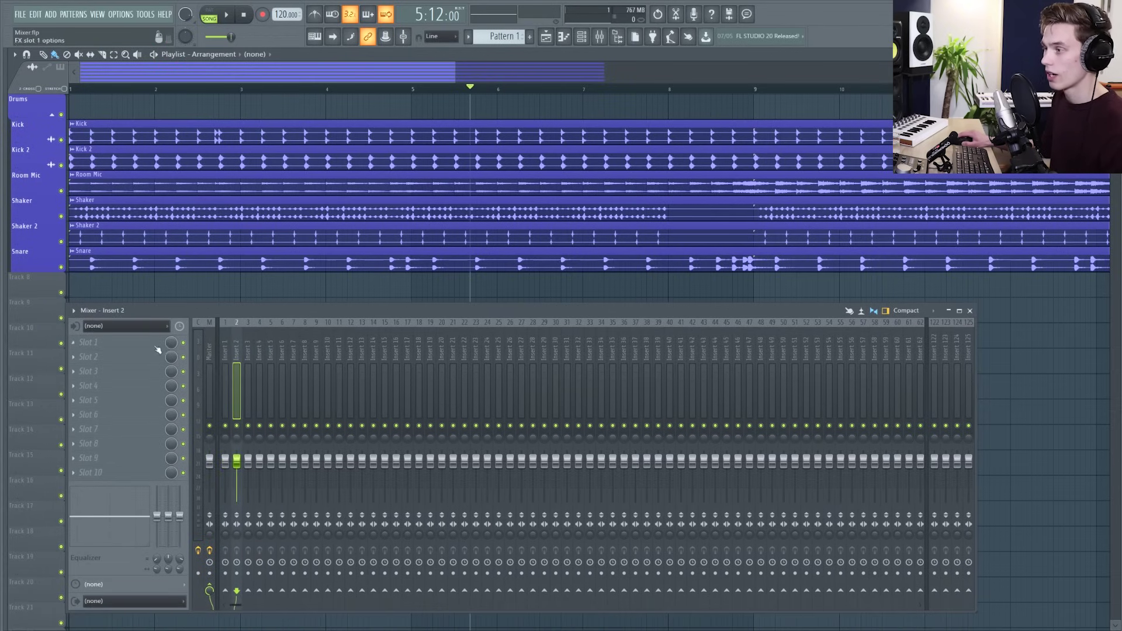
pyautogui.moveTo(87, 386); pyautogui.dragTo(85, 393)
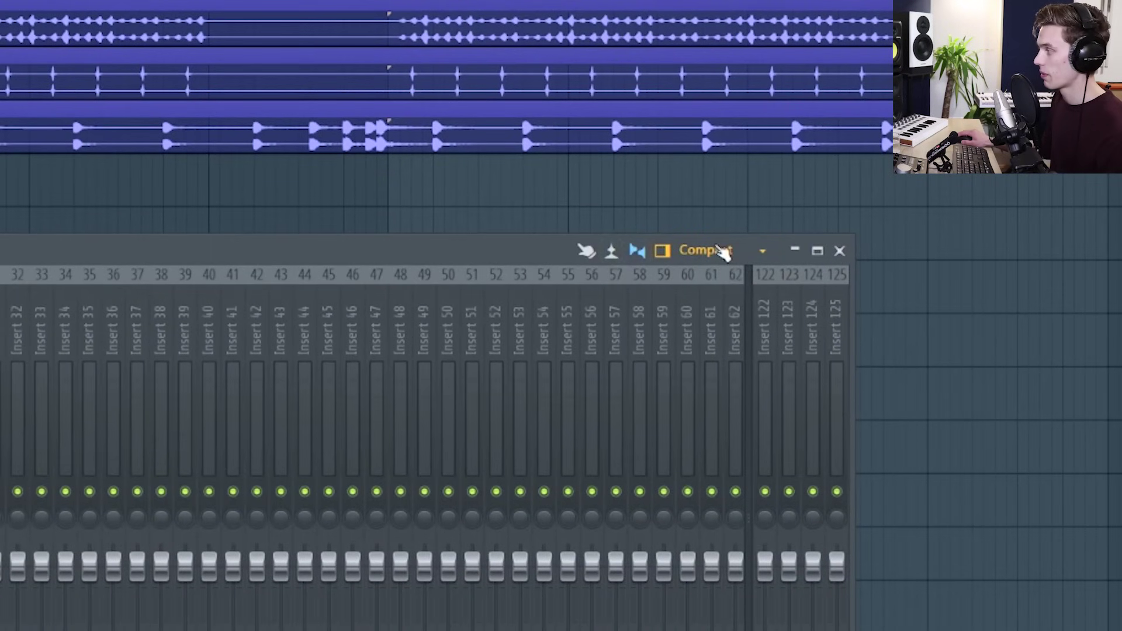
# Step: Switch the mixer layout from Compact to Wide, try Extra large, then settle on Wide
pyautogui.click(727, 255)
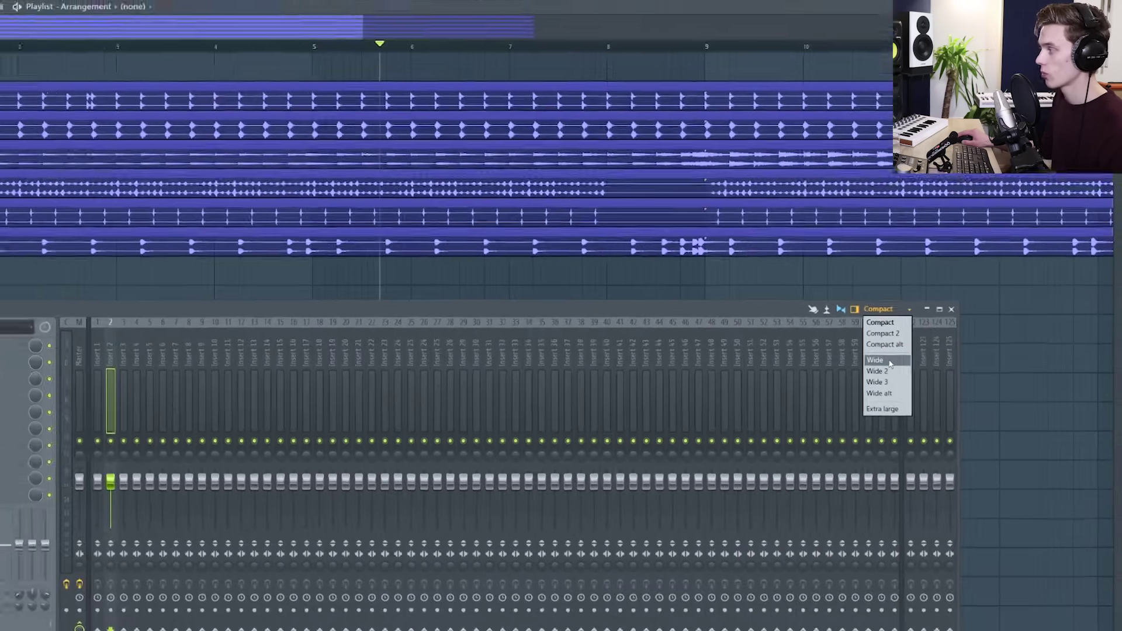
pyautogui.click(712, 345)
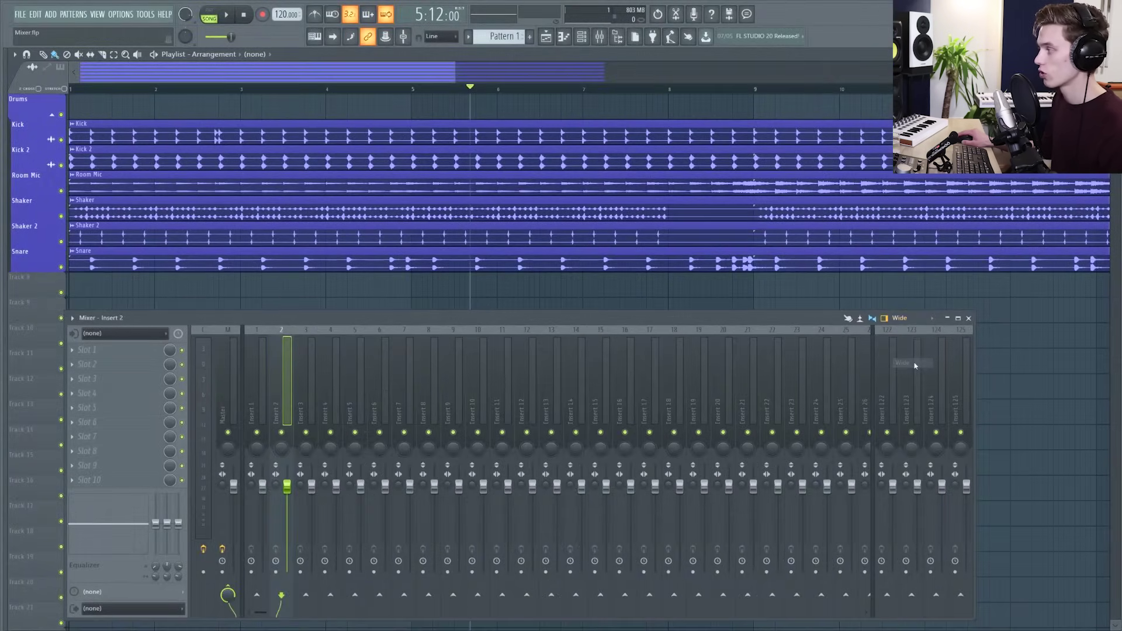
pyautogui.click(909, 320)
pyautogui.click(909, 405)
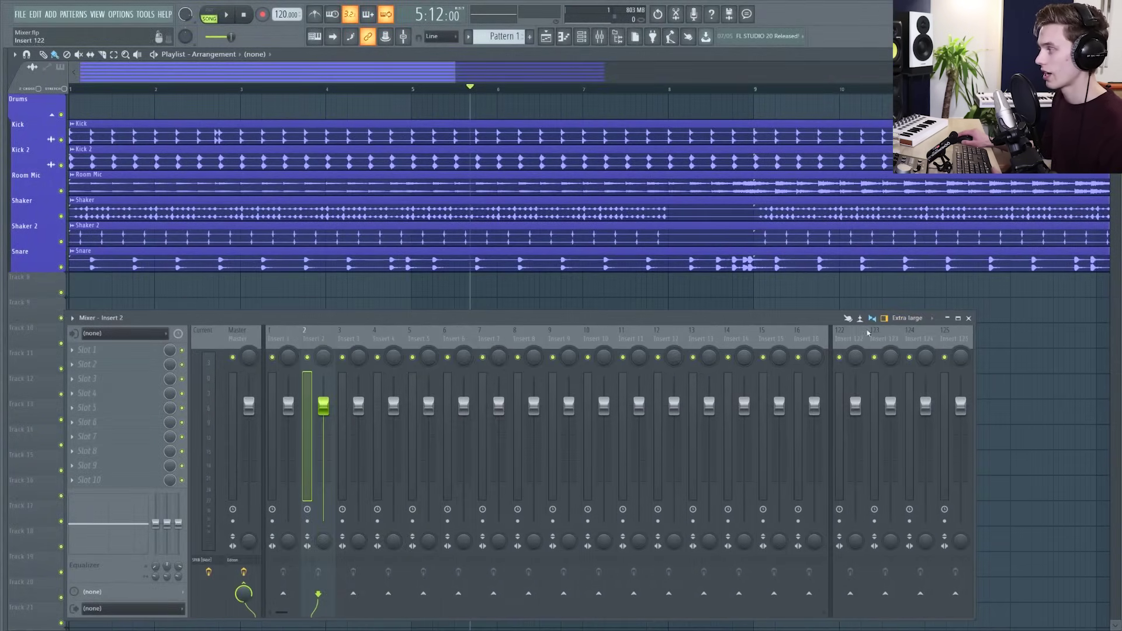
pyautogui.click(920, 319)
pyautogui.click(902, 363)
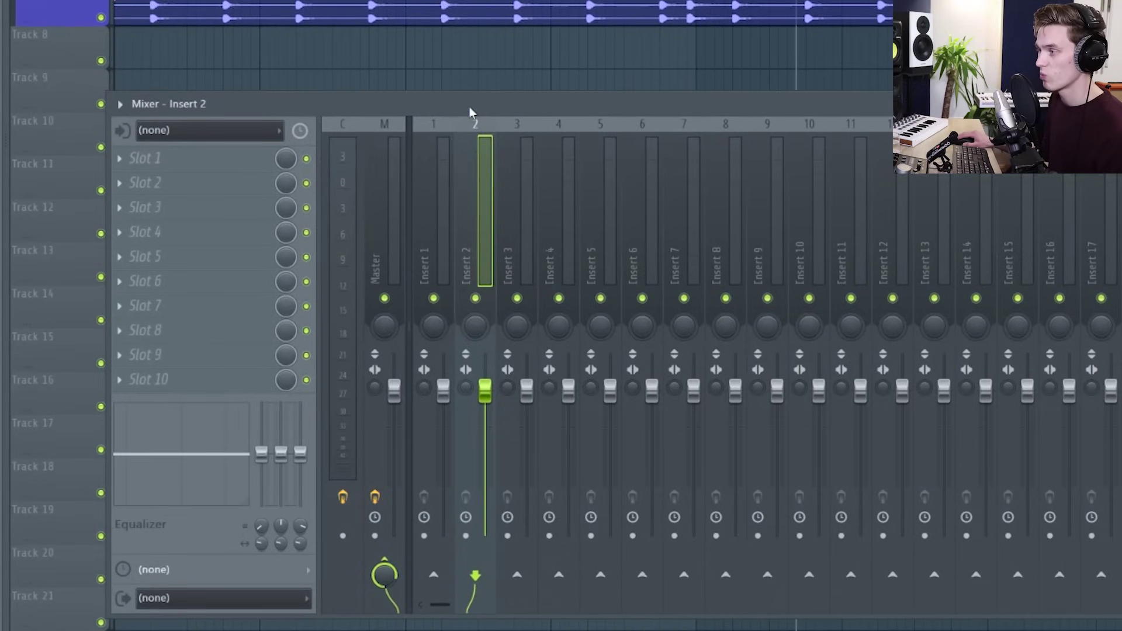
pyautogui.rightClick(472, 219)
pyautogui.click(514, 139)
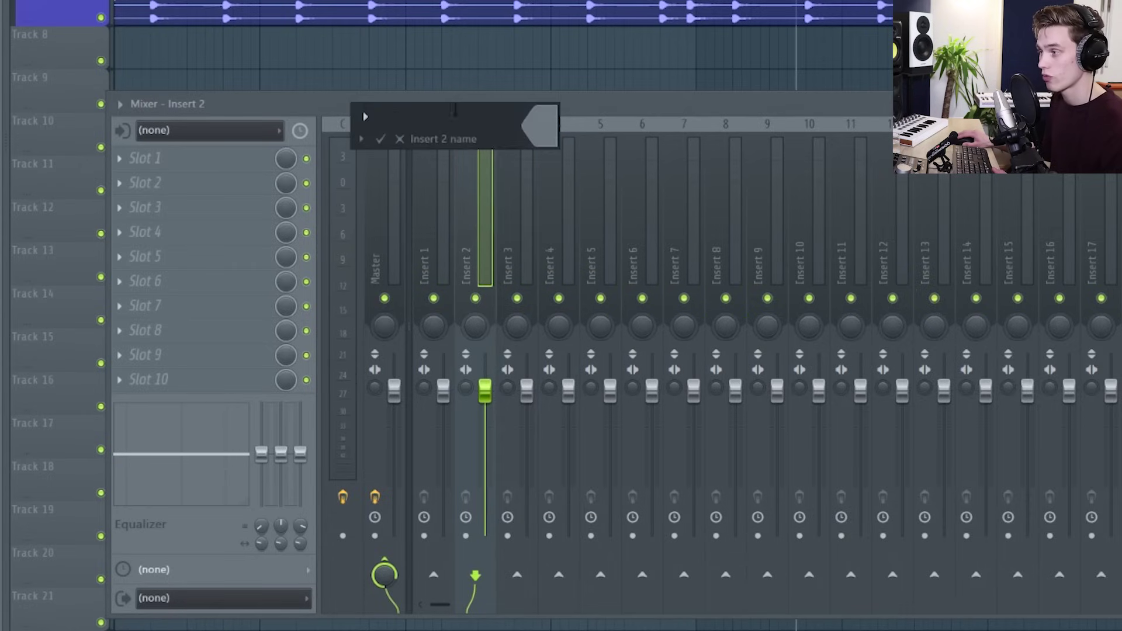
pyautogui.click(554, 141)
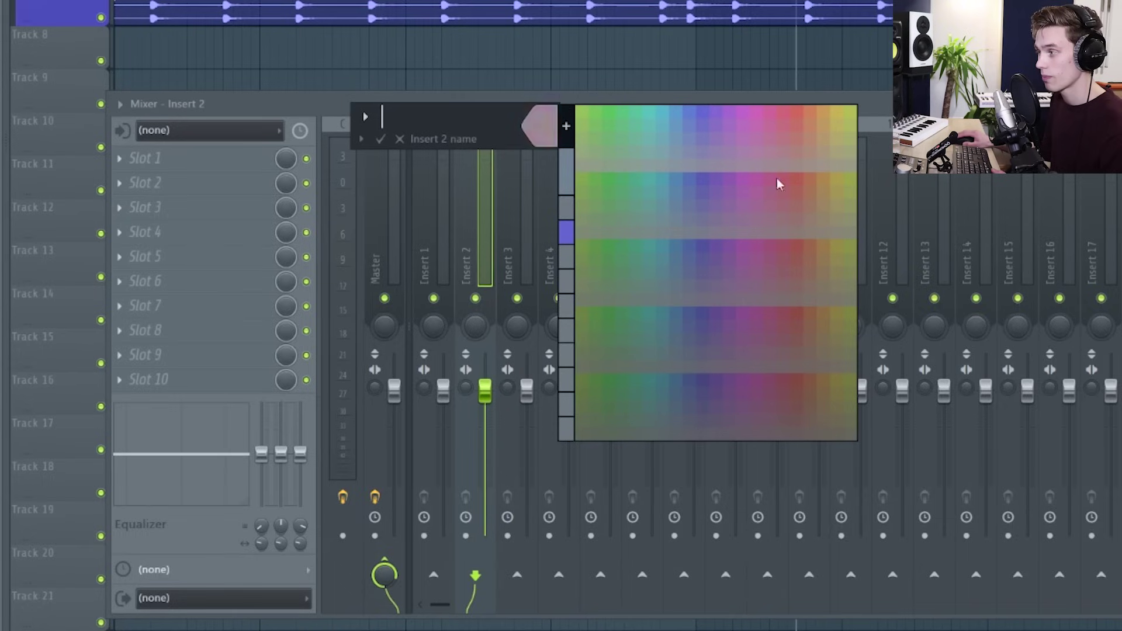
pyautogui.click(558, 142)
pyautogui.press('Escape')
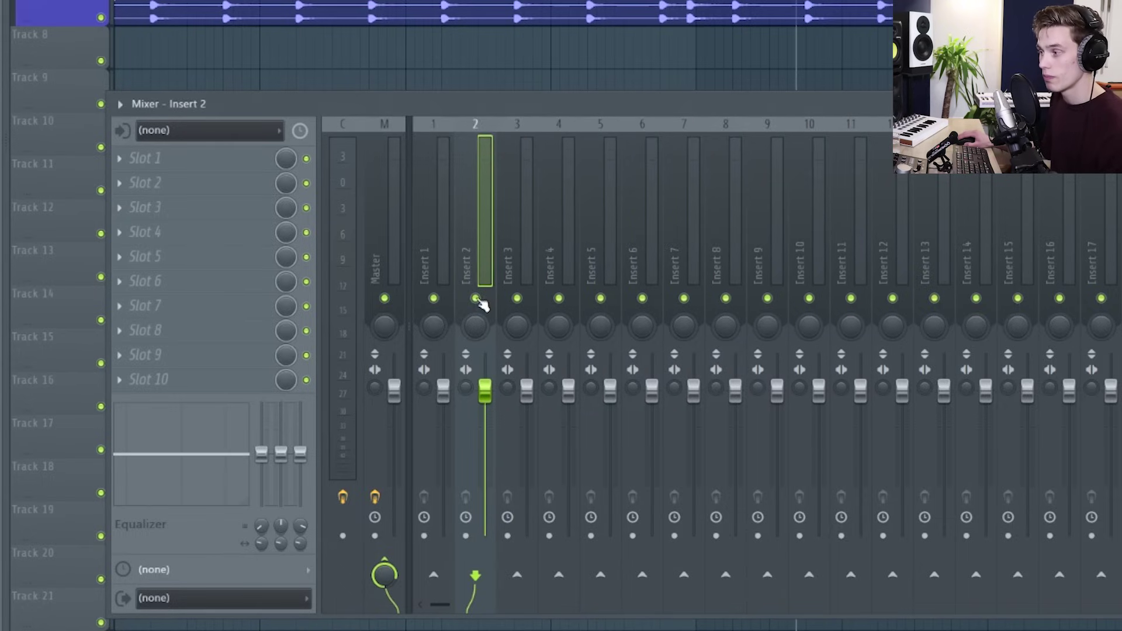
pyautogui.click(477, 299)
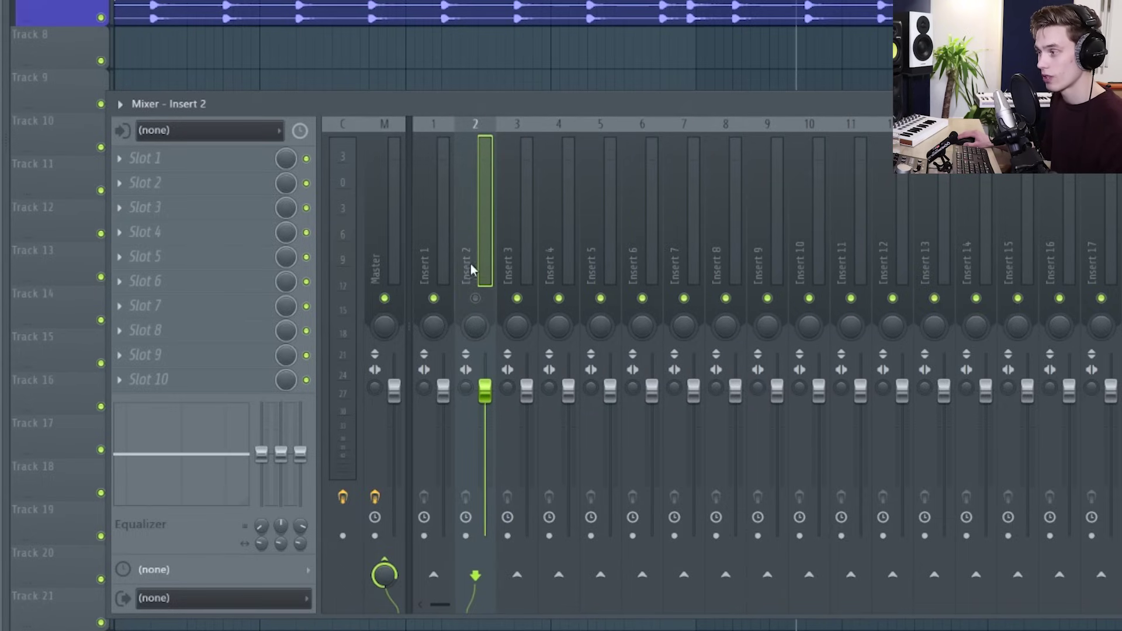
pyautogui.click(476, 299)
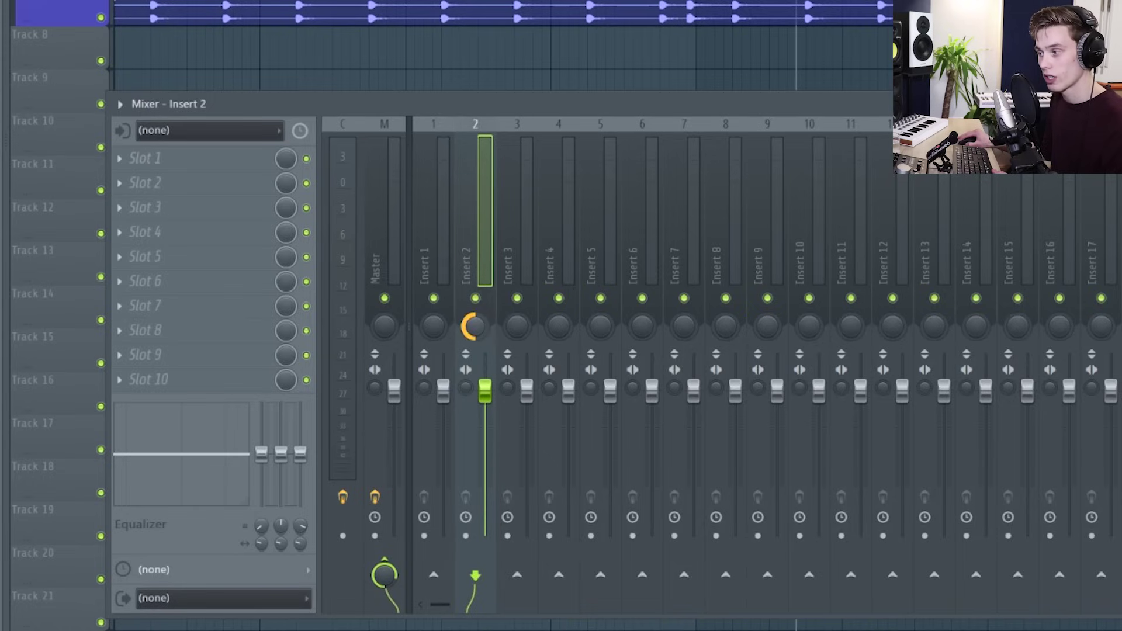
pyautogui.moveTo(474, 326)
pyautogui.mouseDown()
pyautogui.moveTo(473, 310)
pyautogui.moveTo(481, 357)
pyautogui.moveTo(481, 316)
pyautogui.moveTo(482, 331)
pyautogui.mouseUp()
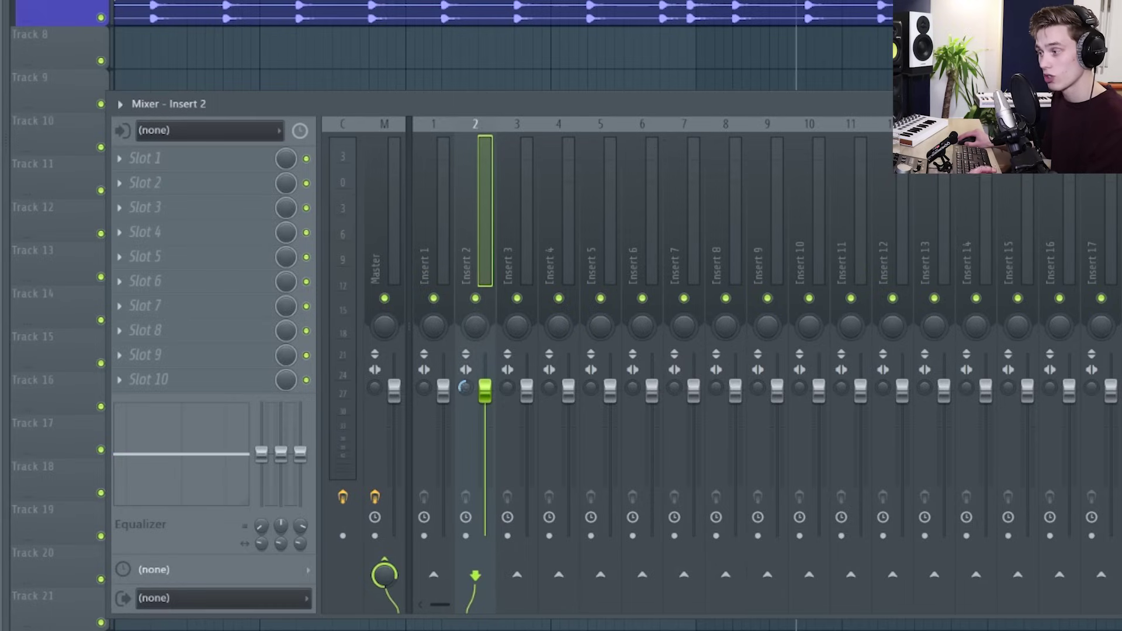
pyautogui.moveTo(467, 393)
pyautogui.mouseDown()
pyautogui.moveTo(467, 383)
pyautogui.moveTo(466, 400)
pyautogui.mouseUp()
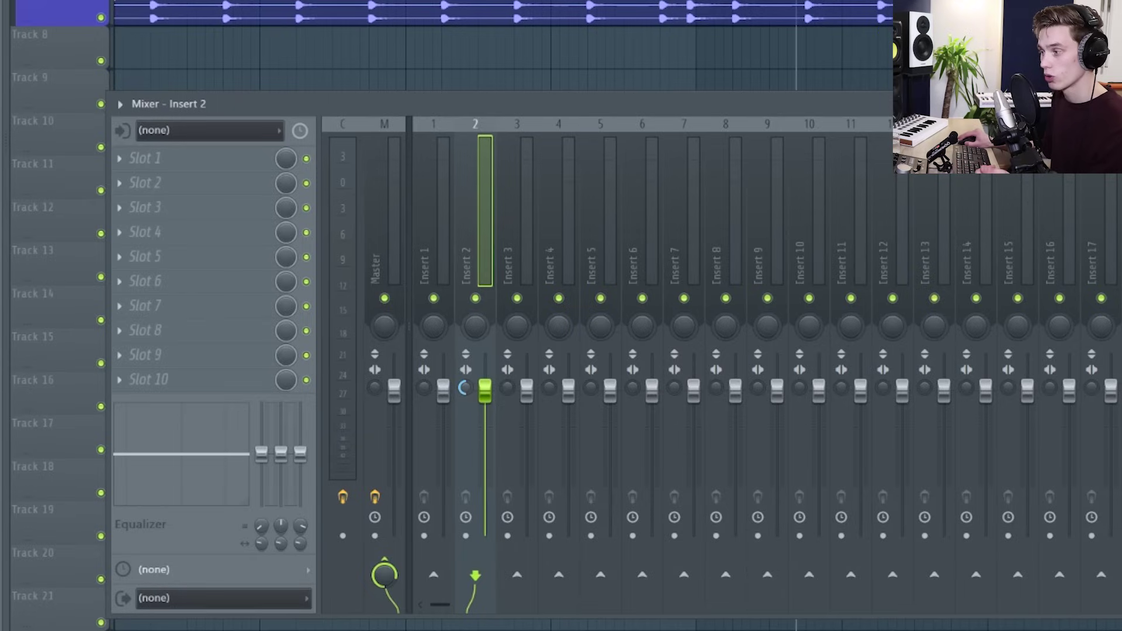
pyautogui.click(467, 518)
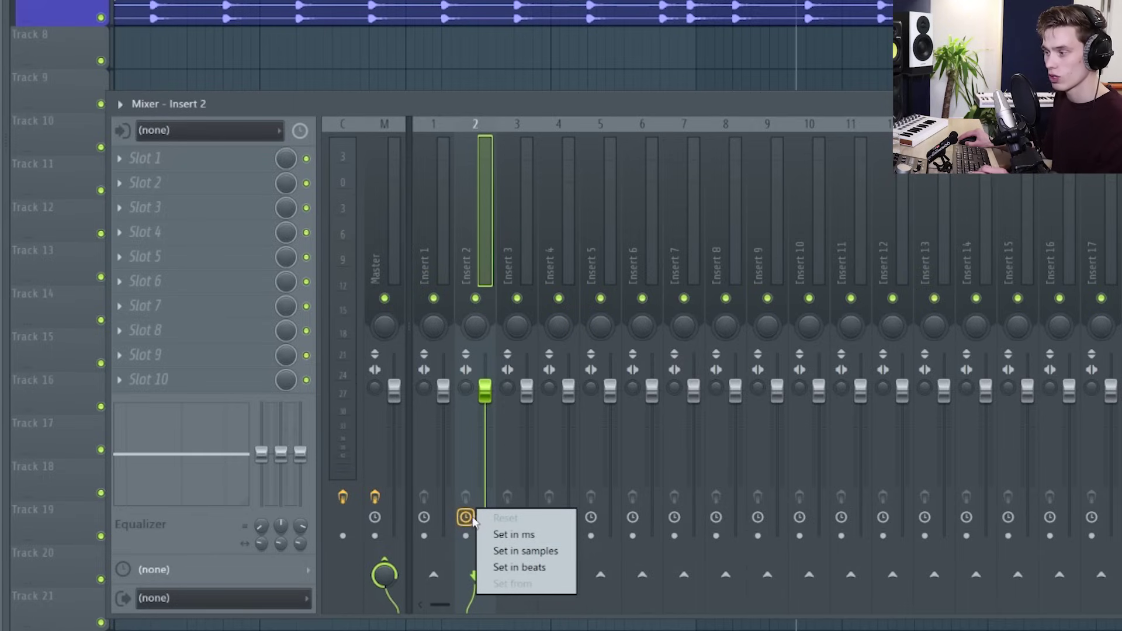
pyautogui.click(471, 519)
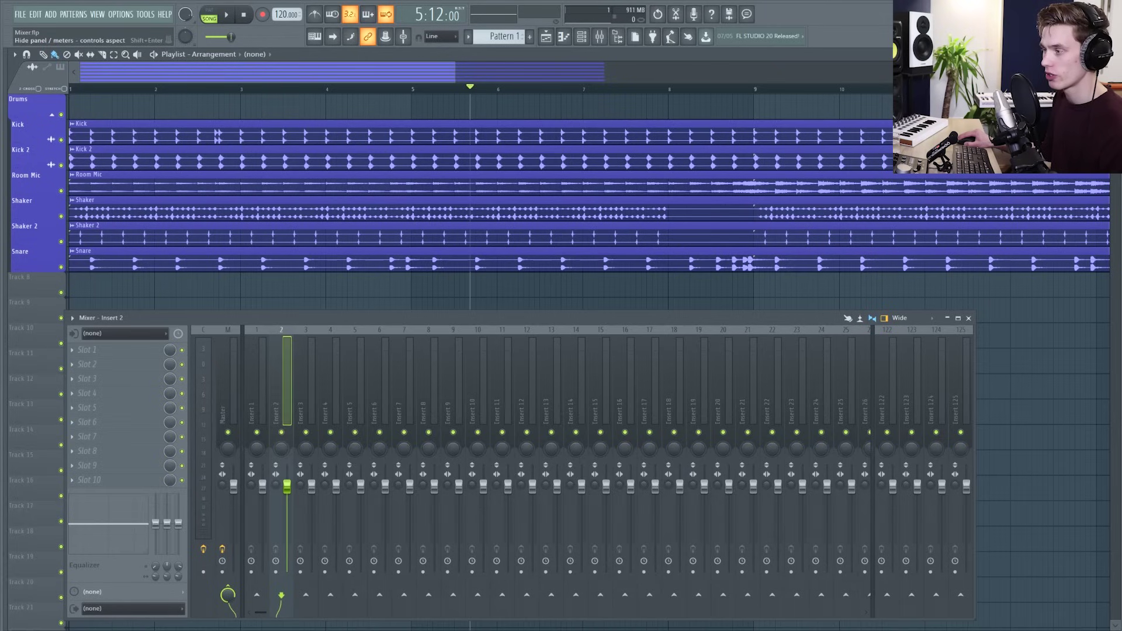
# Step: Drag the meter divider down to give every mixer strip's meter area more height
pyautogui.moveTo(188, 430)
pyautogui.mouseDown()
pyautogui.moveTo(188, 456)
pyautogui.moveTo(189, 384)
pyautogui.moveTo(188, 461)
pyautogui.moveTo(188, 397)
pyautogui.moveTo(189, 440)
pyautogui.mouseUp()
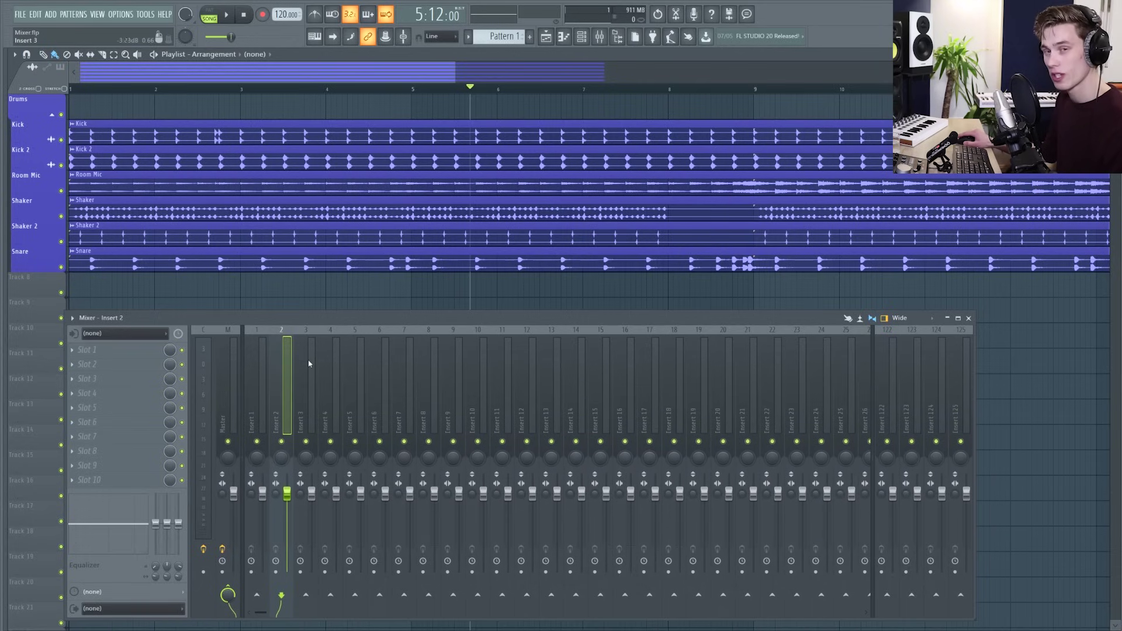
# Step: Bring up the channel rack over the playlist and select all six drum channels
pyautogui.click(584, 37)
pyautogui.moveTo(631, 149); pyautogui.dragTo(466, 151)
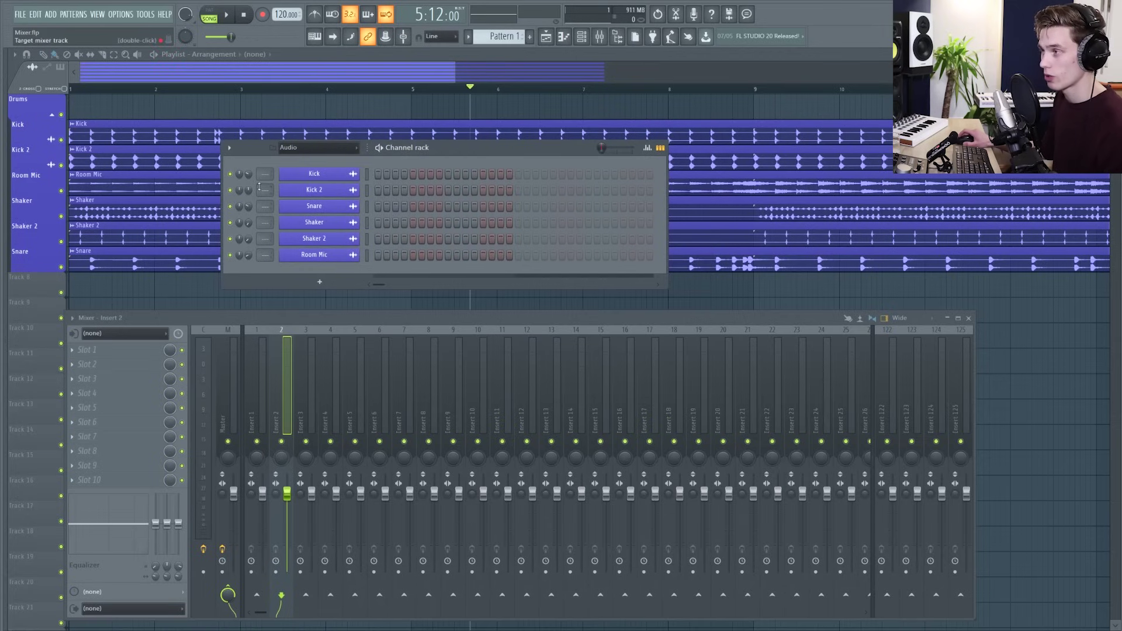
pyautogui.scroll(2, 263, 173)
pyautogui.scroll(-4, 264, 173)
pyautogui.scroll(3, 265, 173)
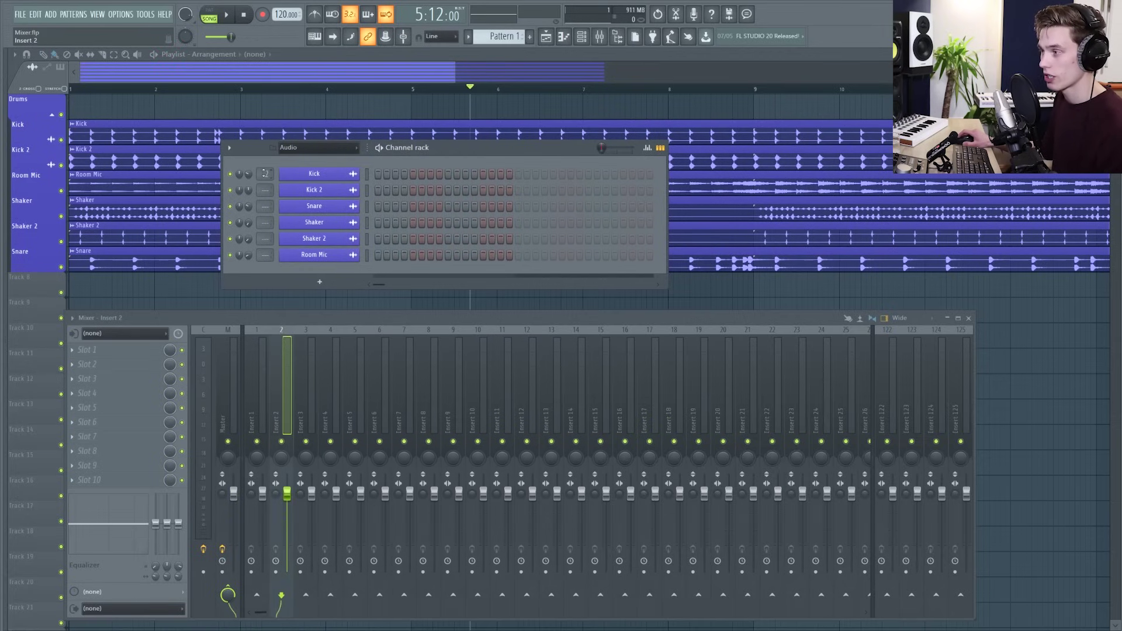
pyautogui.scroll(1, 264, 173)
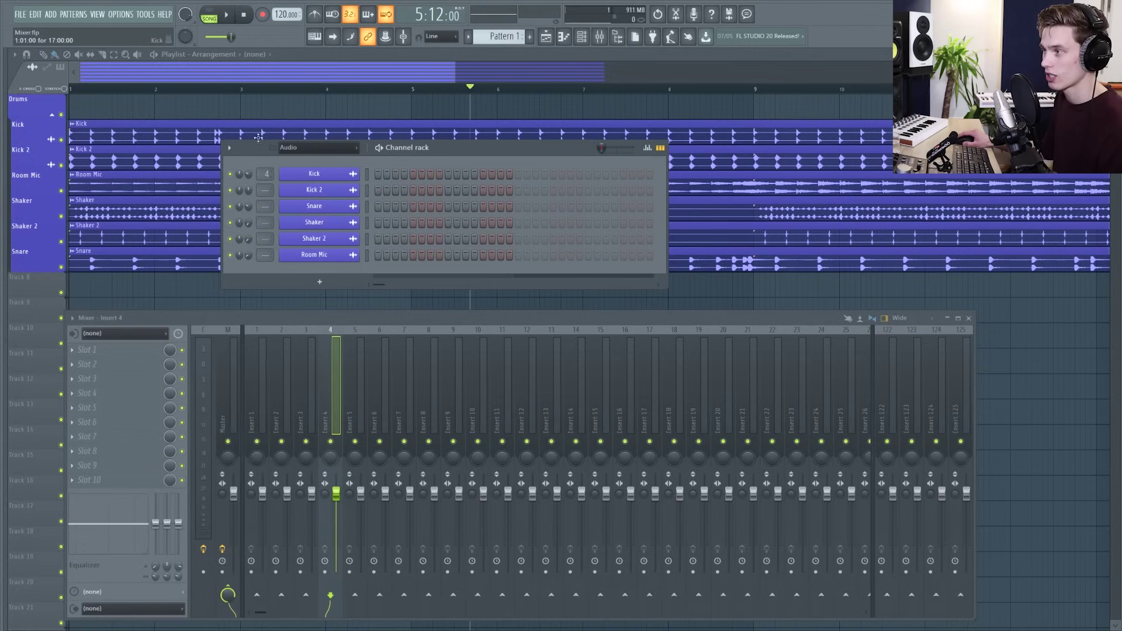
pyautogui.scroll(-4, 267, 174)
pyautogui.doubleClick(367, 174)
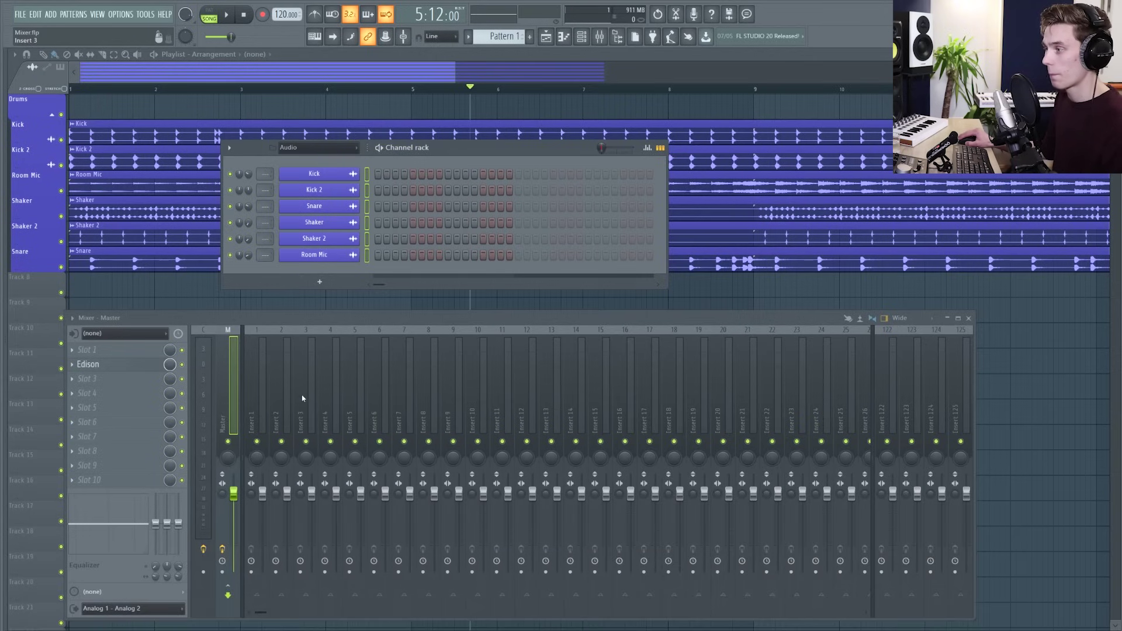
# Step: Route the selected drum channels to mixer inserts starting from Insert 3
pyautogui.click(302, 391)
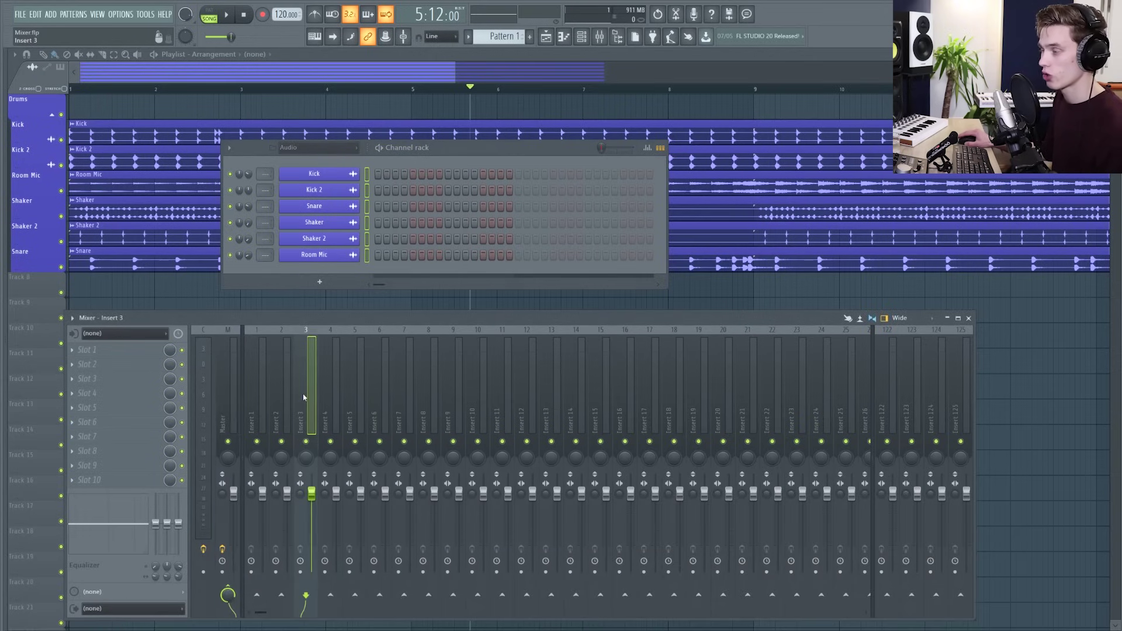
pyautogui.rightClick(304, 398)
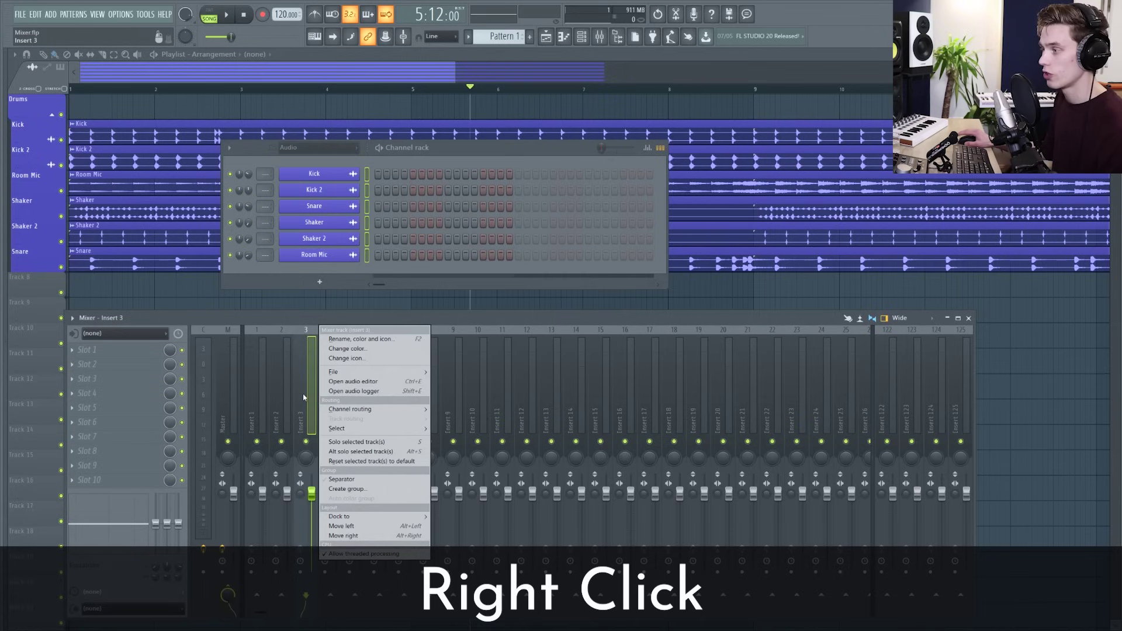
pyautogui.moveTo(353, 409)
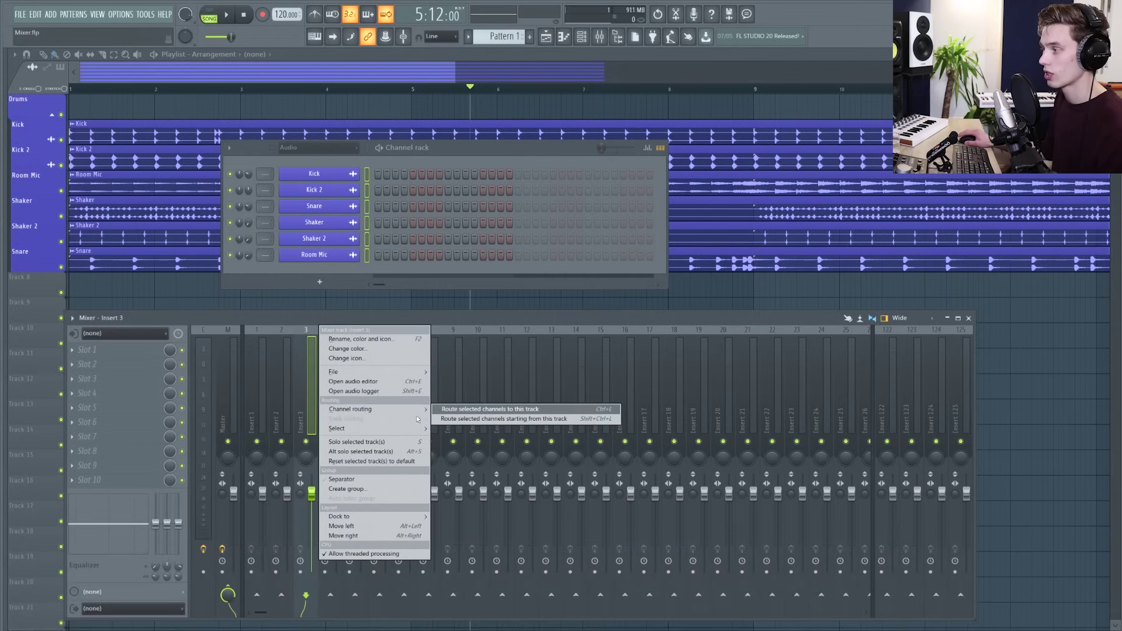
pyautogui.click(495, 419)
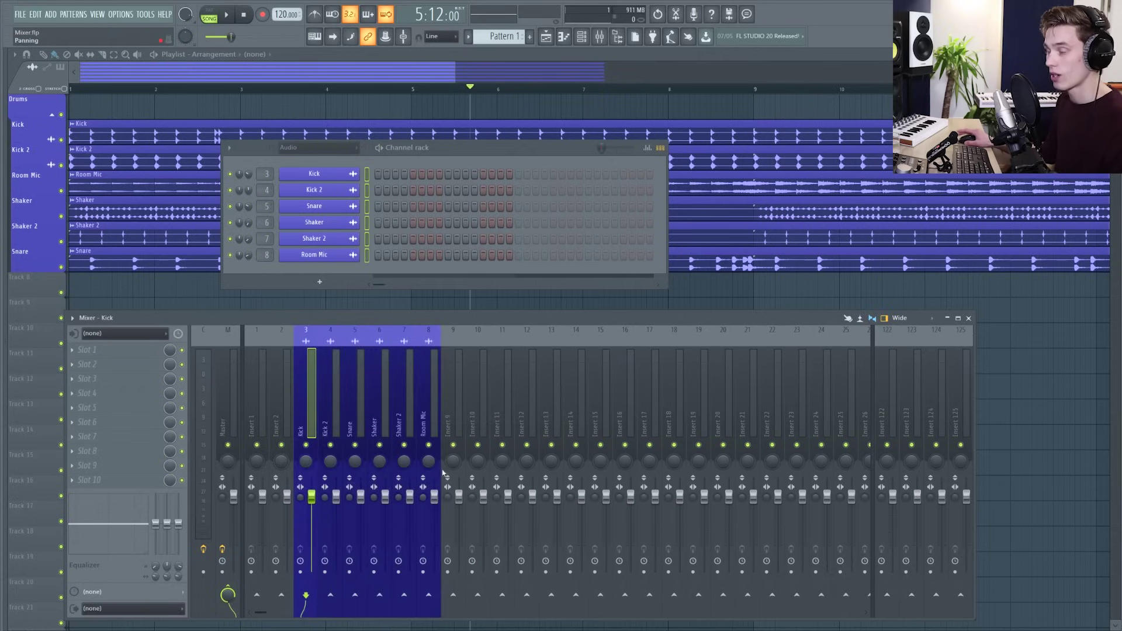
# Step: Move the channel rack aside and hide it, then play the drums from the start and stop
pyautogui.moveTo(444, 148); pyautogui.dragTo(662, 198)
pyautogui.click(134, 91)
pyautogui.press('space')
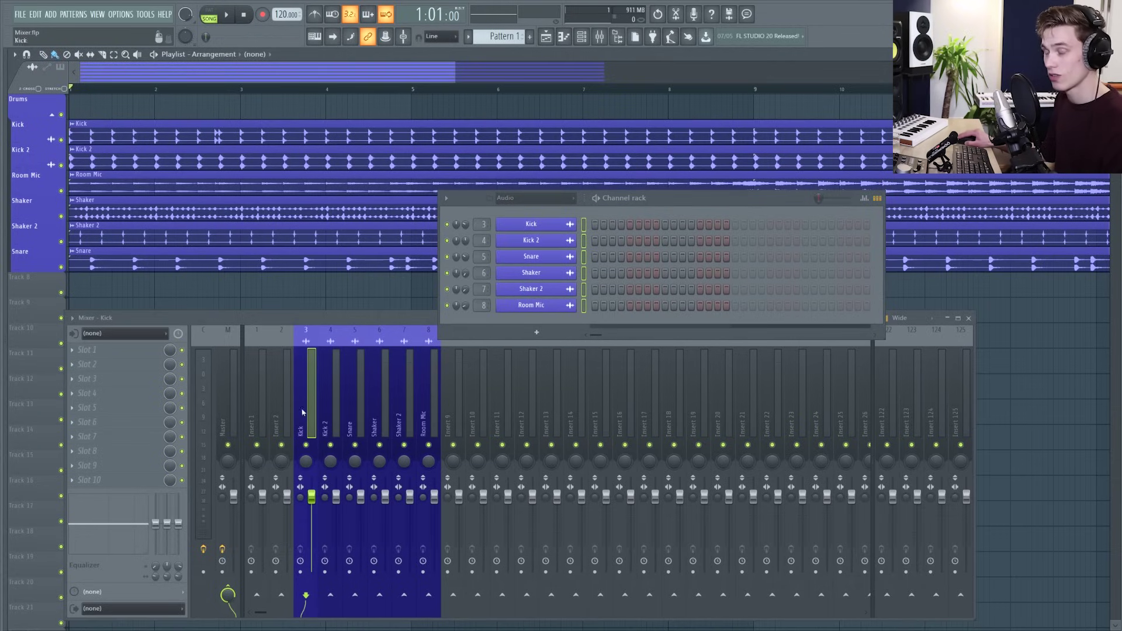
pyautogui.press('space')
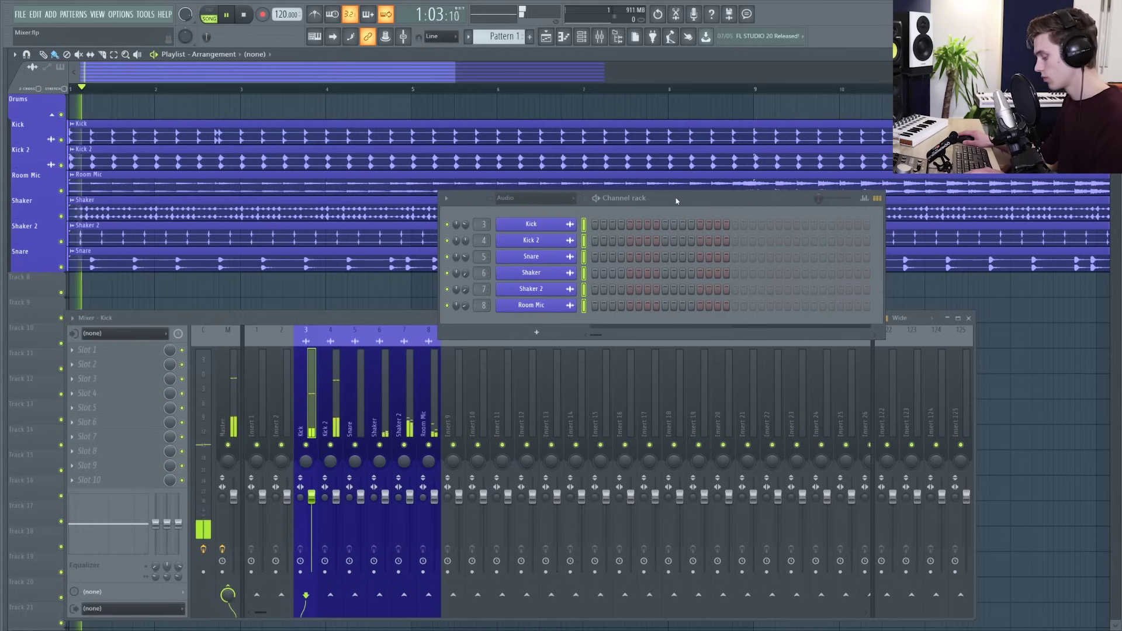
pyautogui.press('F6')
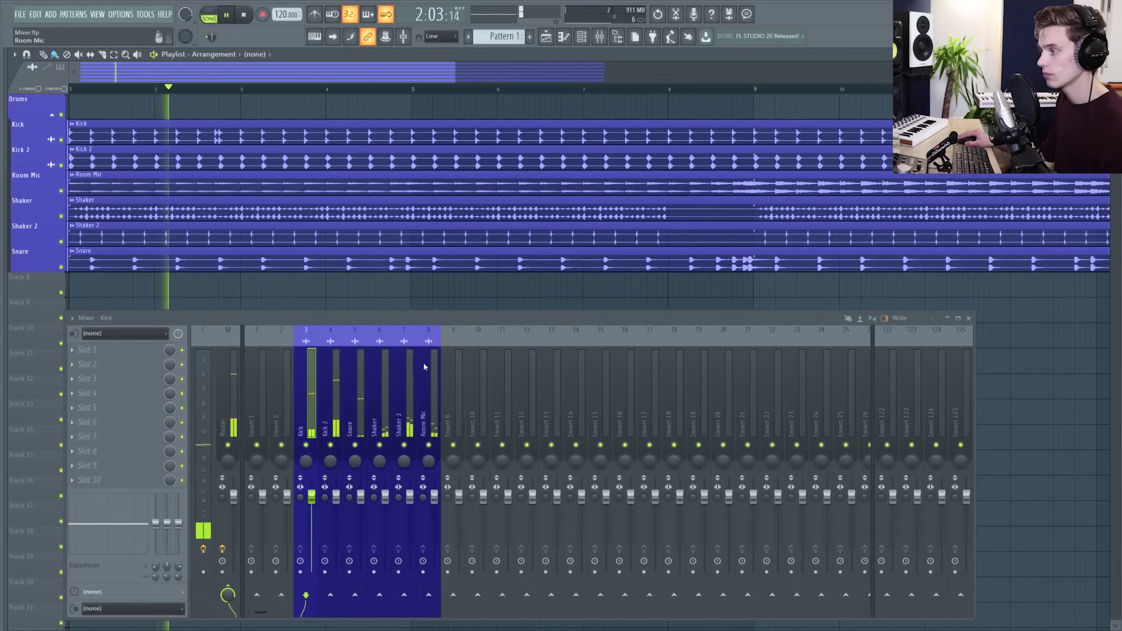
pyautogui.press('space')
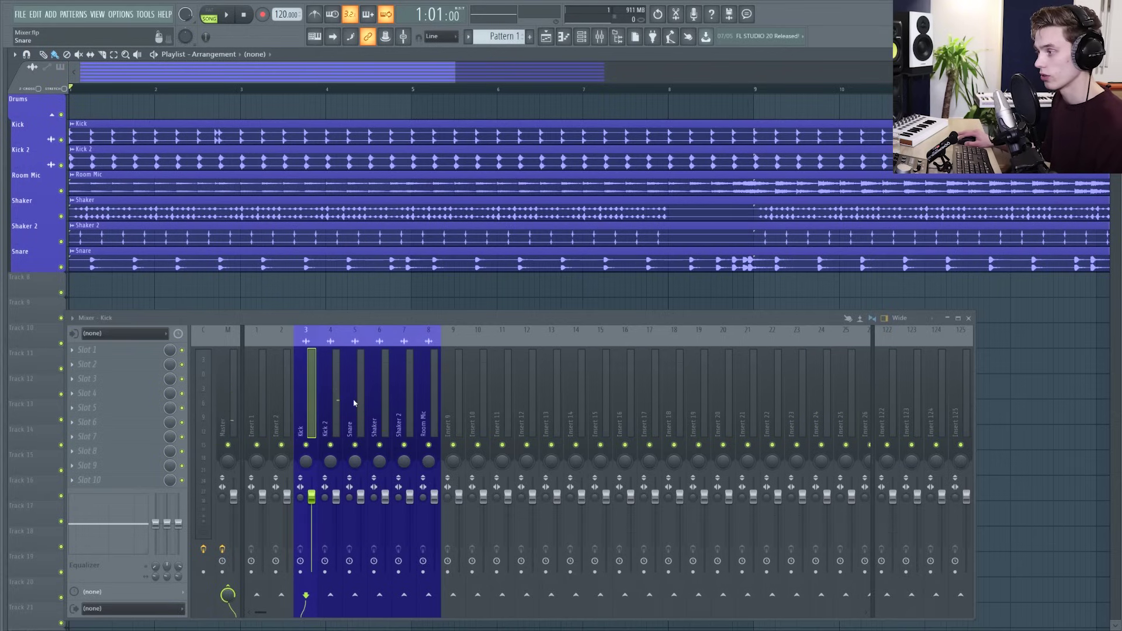
# Step: Load Fruity Reeverb 2 into the Snare insert's first slot and audition it during playback
pyautogui.click(354, 404)
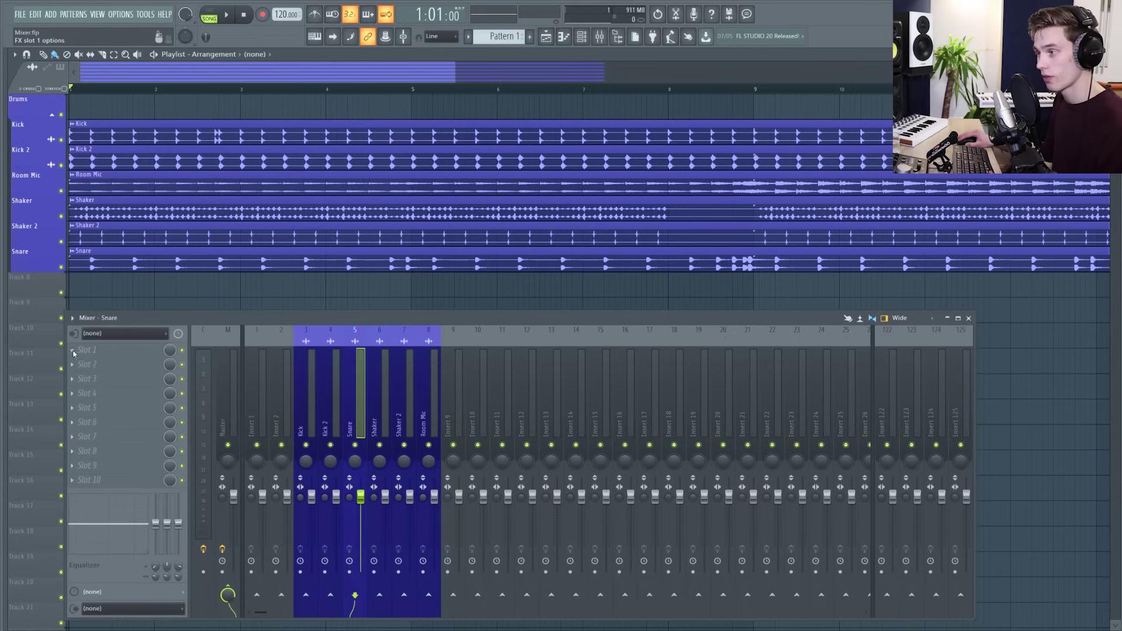
pyautogui.click(73, 353)
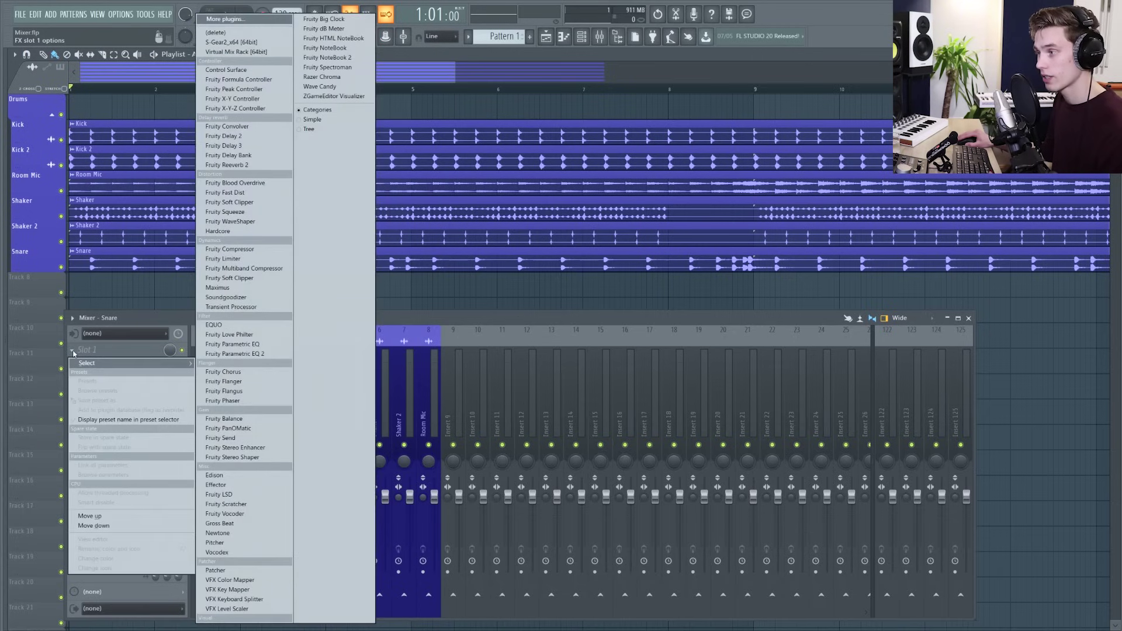
pyautogui.click(256, 166)
pyautogui.press('space')
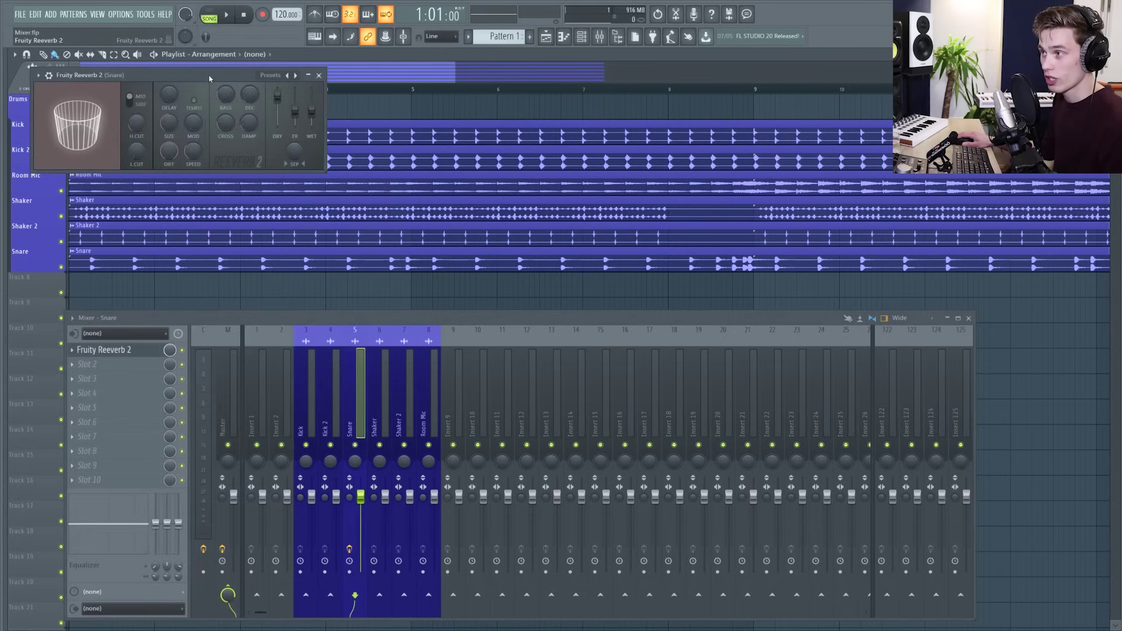
pyautogui.moveTo(187, 71); pyautogui.dragTo(637, 354)
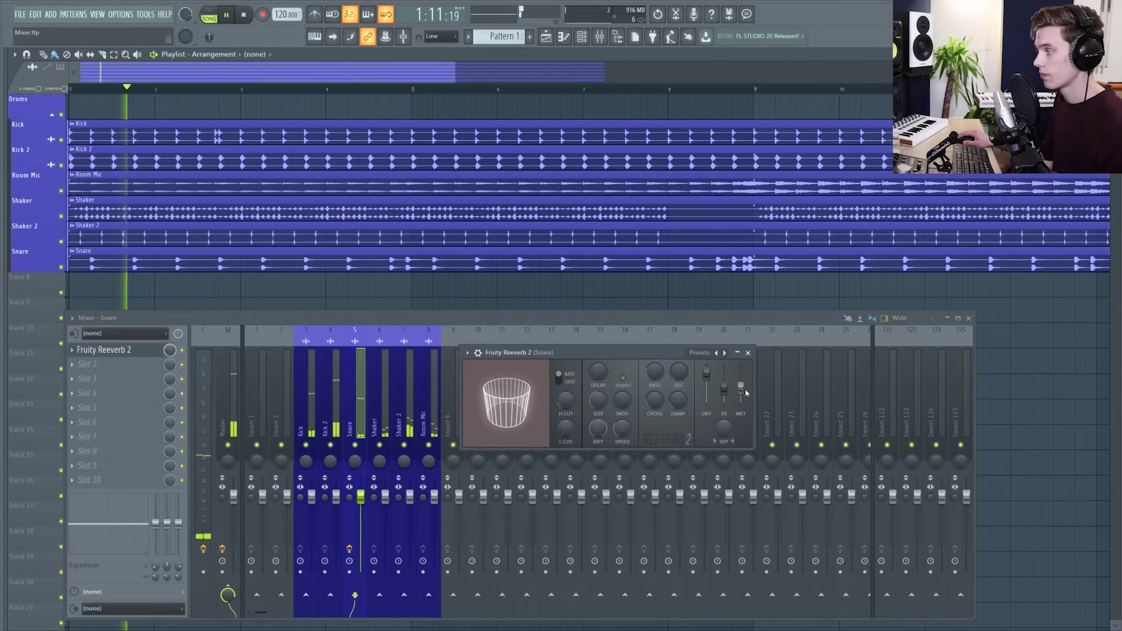
pyautogui.click(649, 347)
pyautogui.press('space')
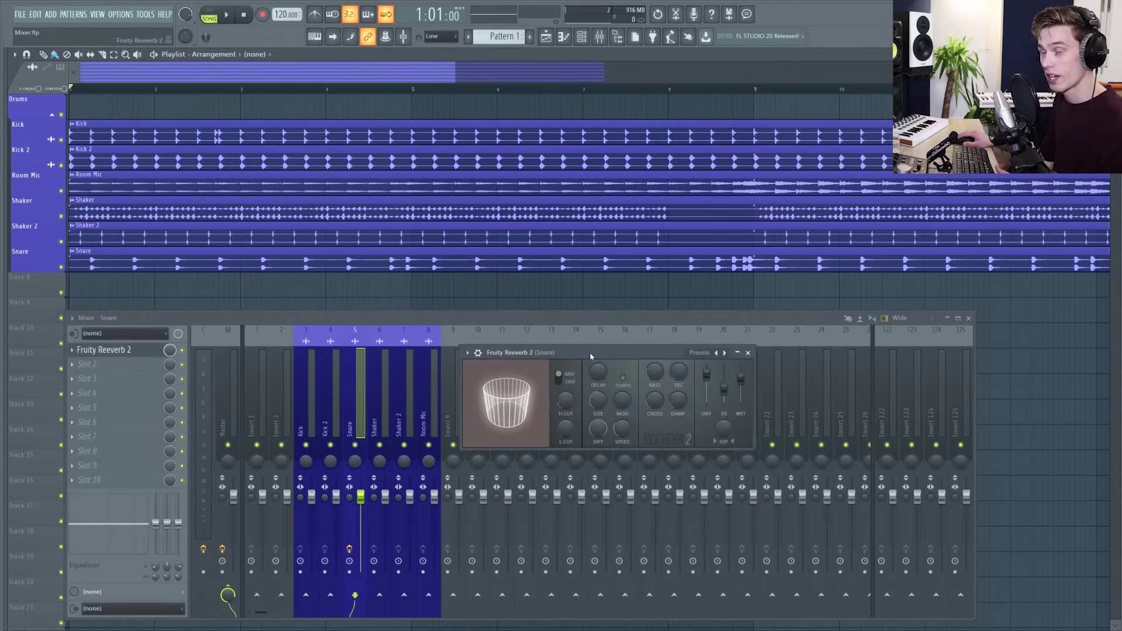
# Step: Close the reverb window and lower the Snare reverb's wet mix to about 31% while playing
pyautogui.click(747, 352)
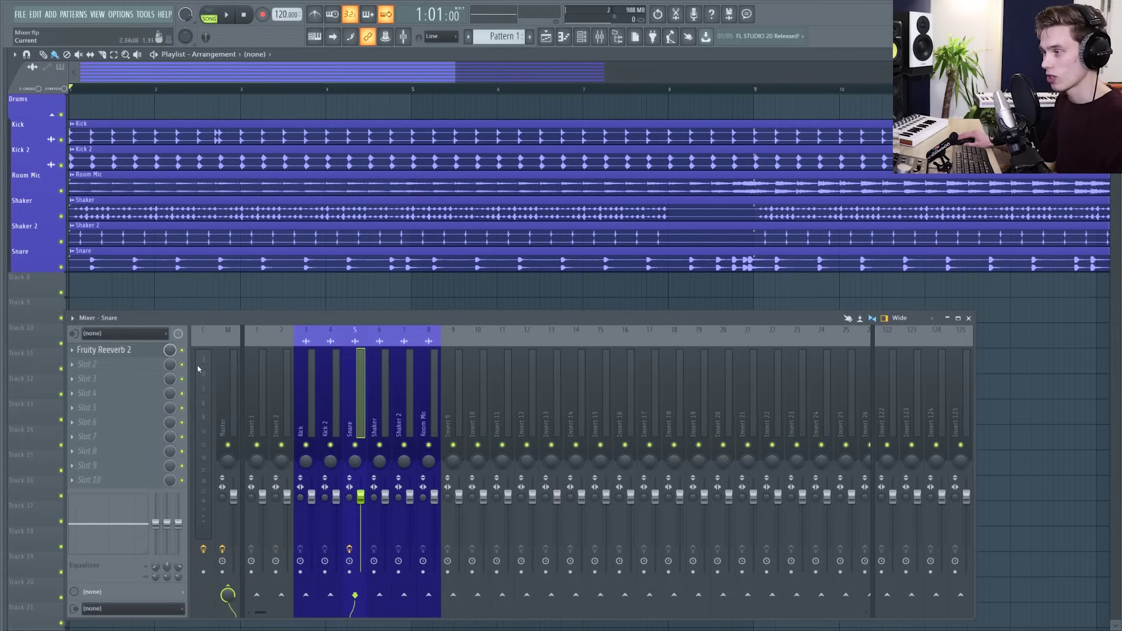
pyautogui.press('space')
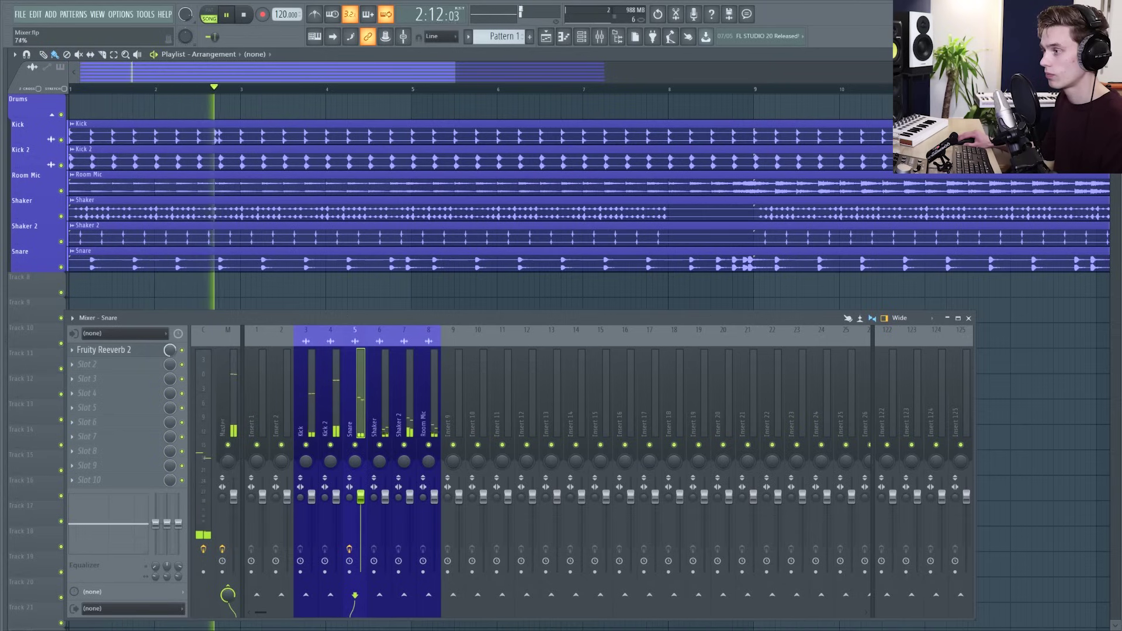
pyautogui.moveTo(170, 350)
pyautogui.mouseDown()
pyautogui.moveTo(169, 385)
pyautogui.moveTo(170, 352)
pyautogui.mouseUp()
pyautogui.press('space')
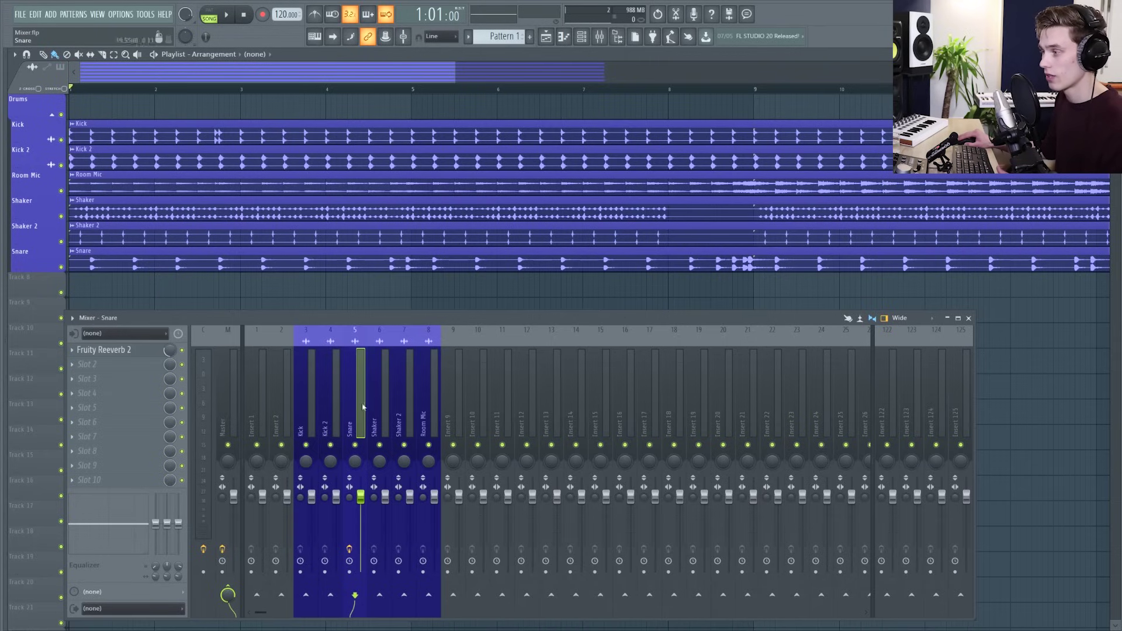
# Step: Check the Shaker and Kick 2 inserts' effects, ending back on the Snare insert
pyautogui.click(380, 408)
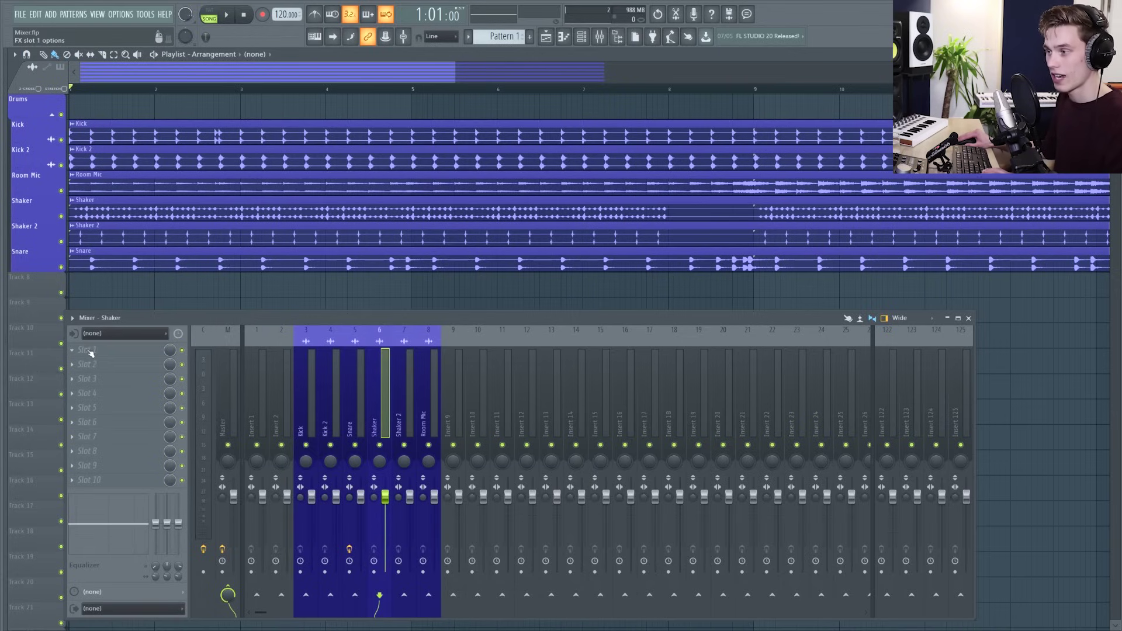
pyautogui.click(350, 381)
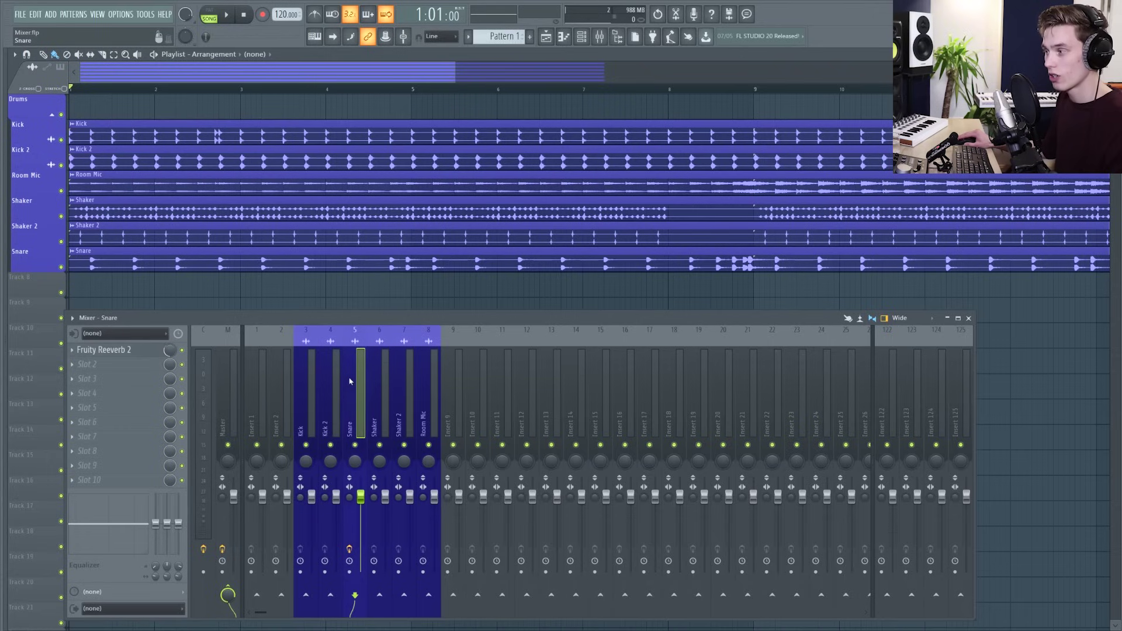
pyautogui.click(333, 397)
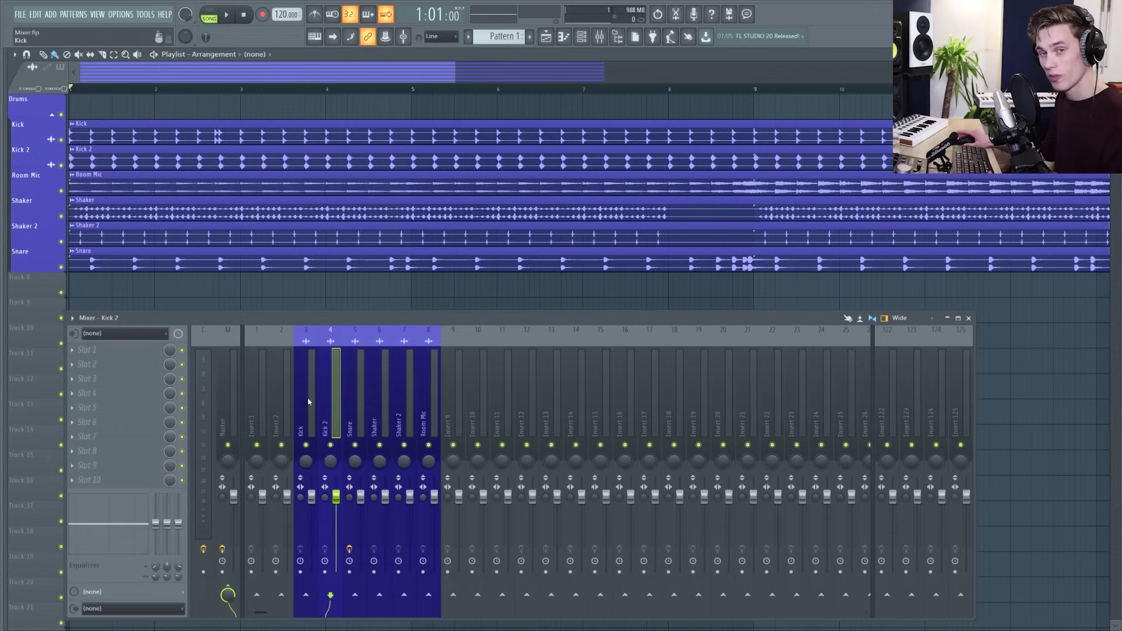
pyautogui.click(351, 402)
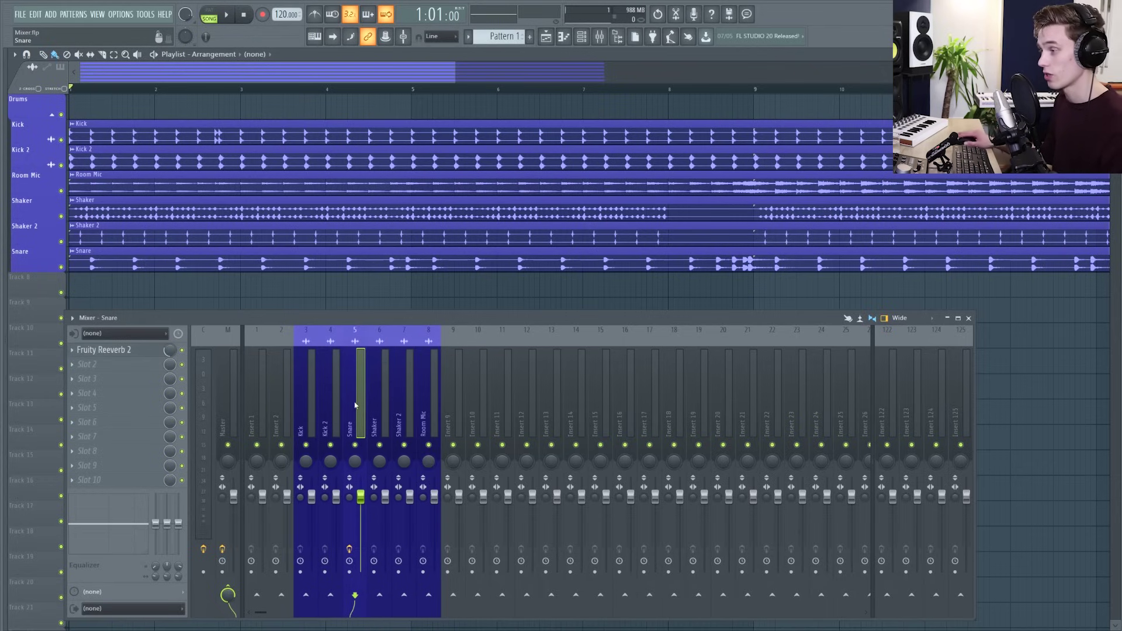
# Step: Select drum inserts 3–8 (Kick through Room Mic) and route them only to Insert 2
pyautogui.click(431, 393)
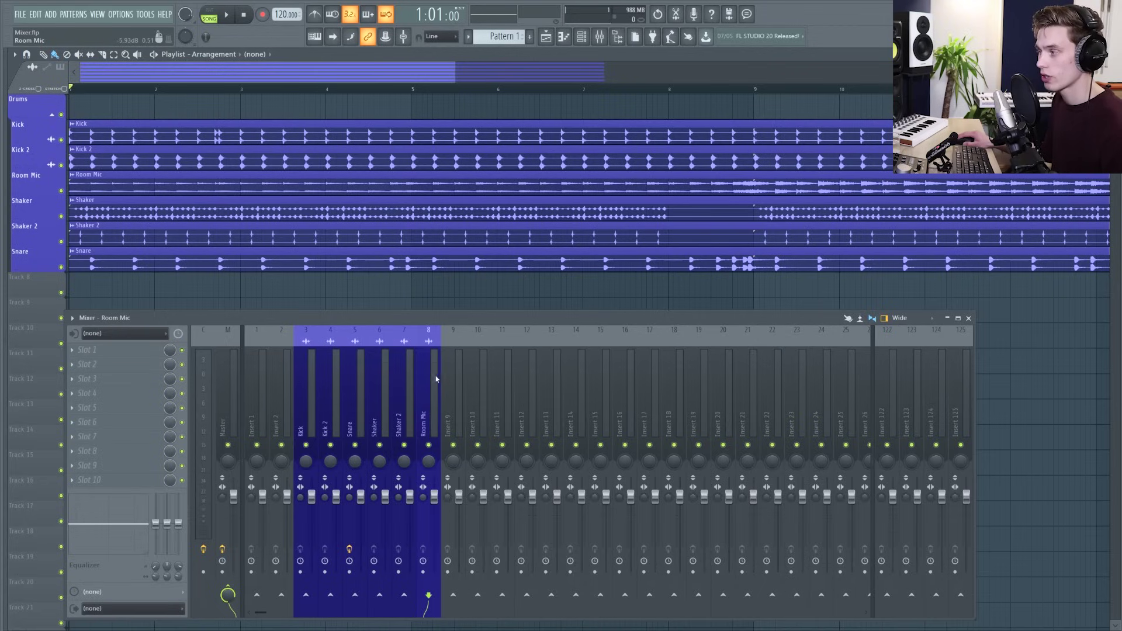
pyautogui.click(449, 380)
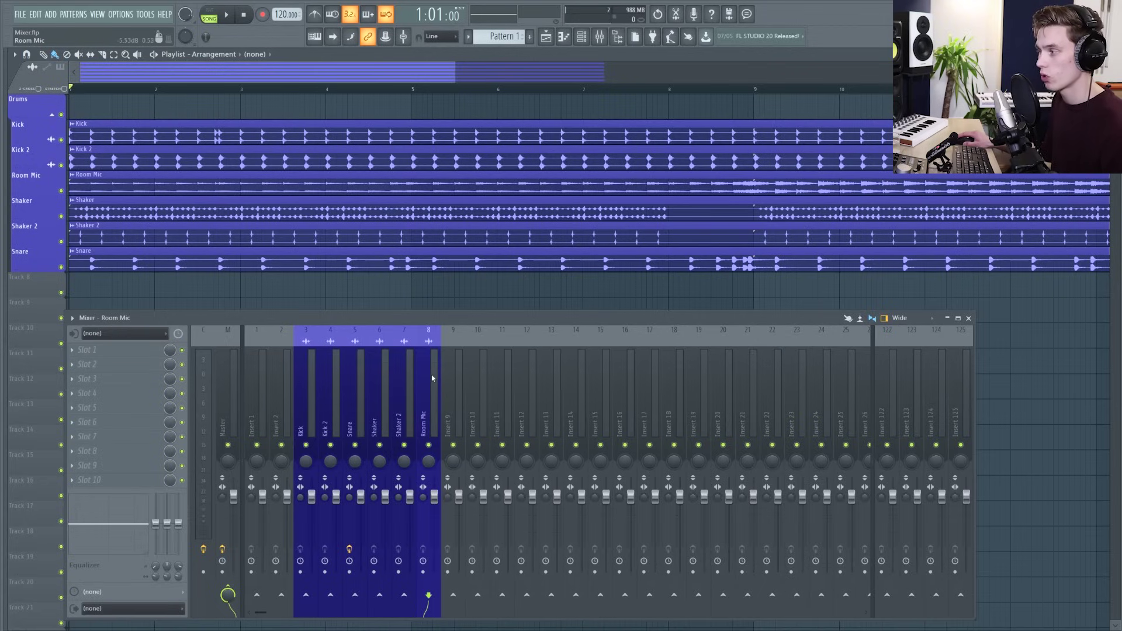
pyautogui.moveTo(432, 374); pyautogui.dragTo(311, 384)
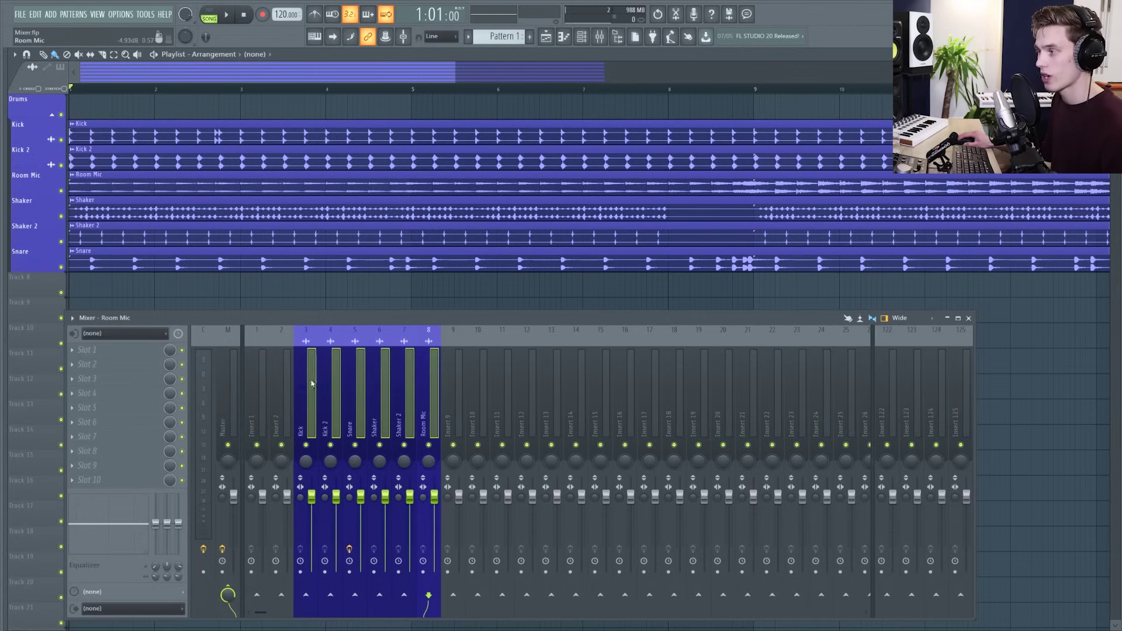
pyautogui.rightClick(284, 596)
pyautogui.click(309, 595)
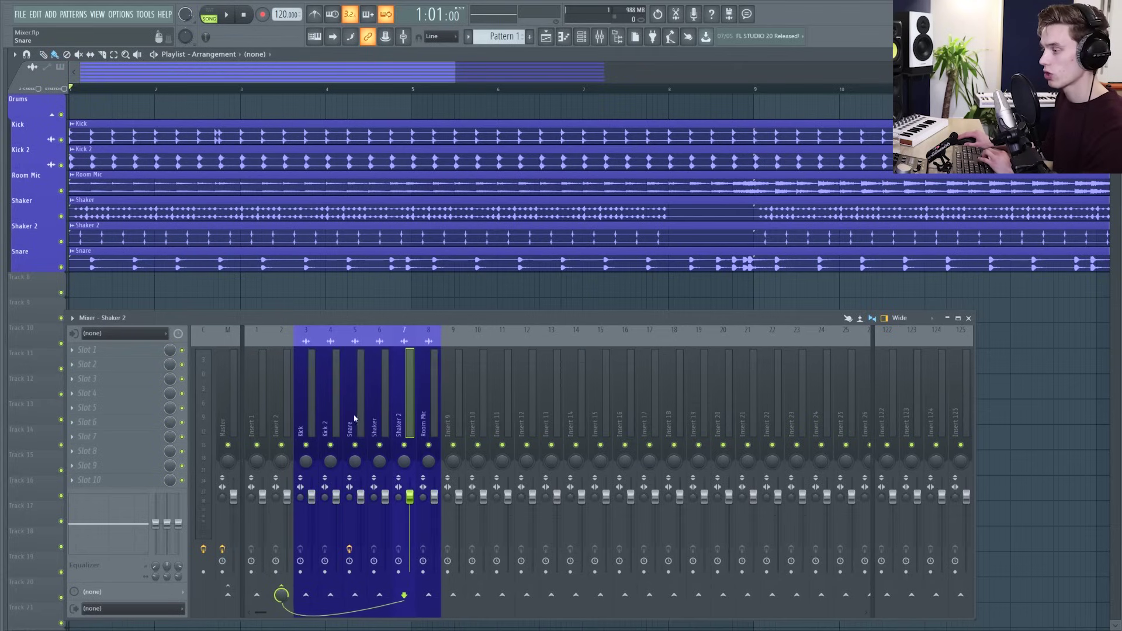
# Step: Rename mixer Insert 2 to 'Drums' so it labels the drum bus
pyautogui.click(279, 405)
pyautogui.rightClick(279, 405)
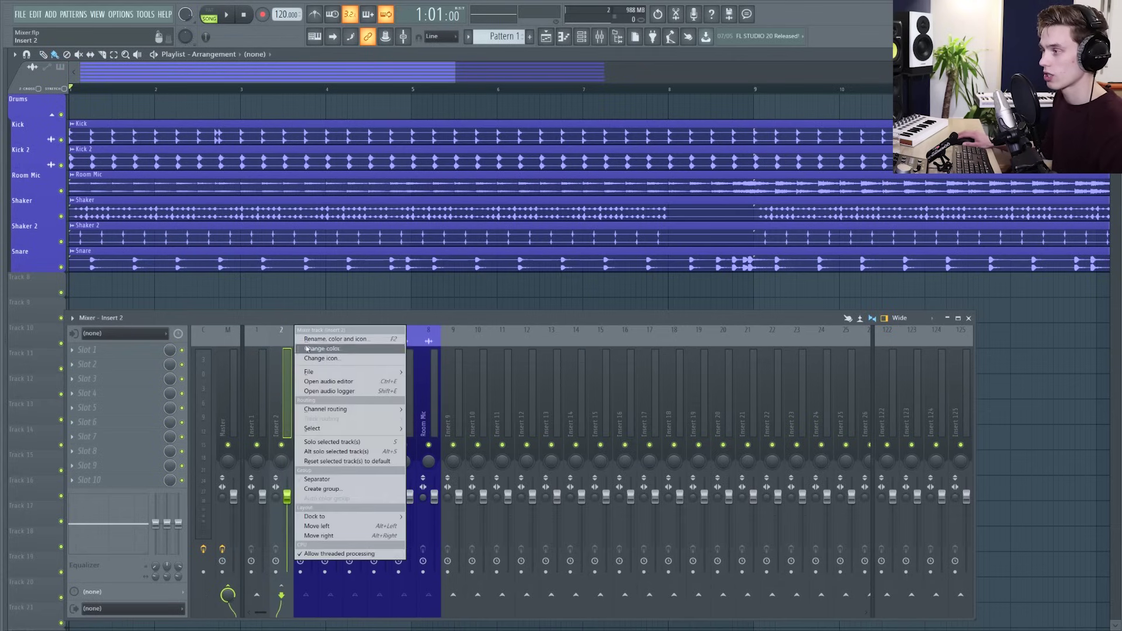
pyautogui.click(313, 341)
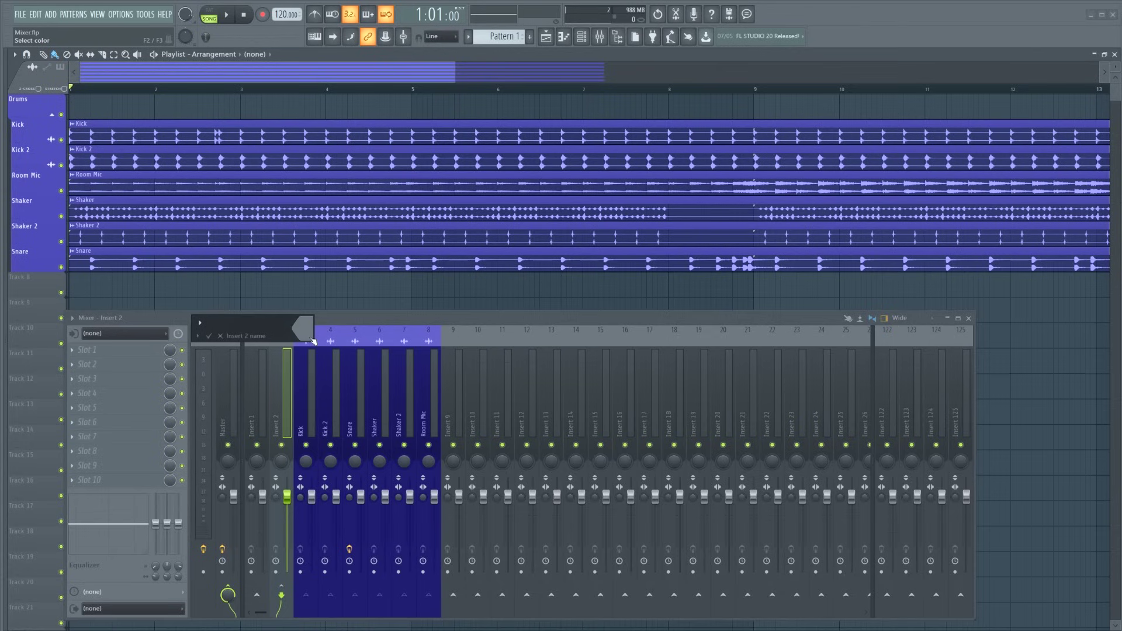
pyautogui.write('Drums')
pyautogui.press('Return')
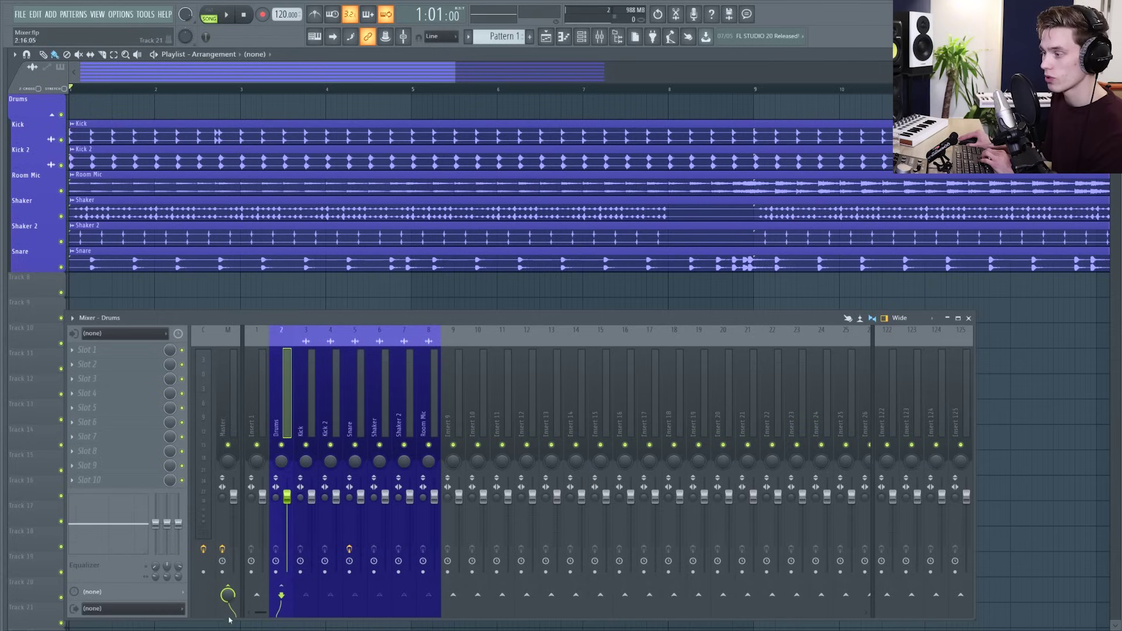
# Step: Set the Drums bus Master send to full level and save the project as Mixer.flp
pyautogui.moveTo(225, 591); pyautogui.dragTo(225, 594)
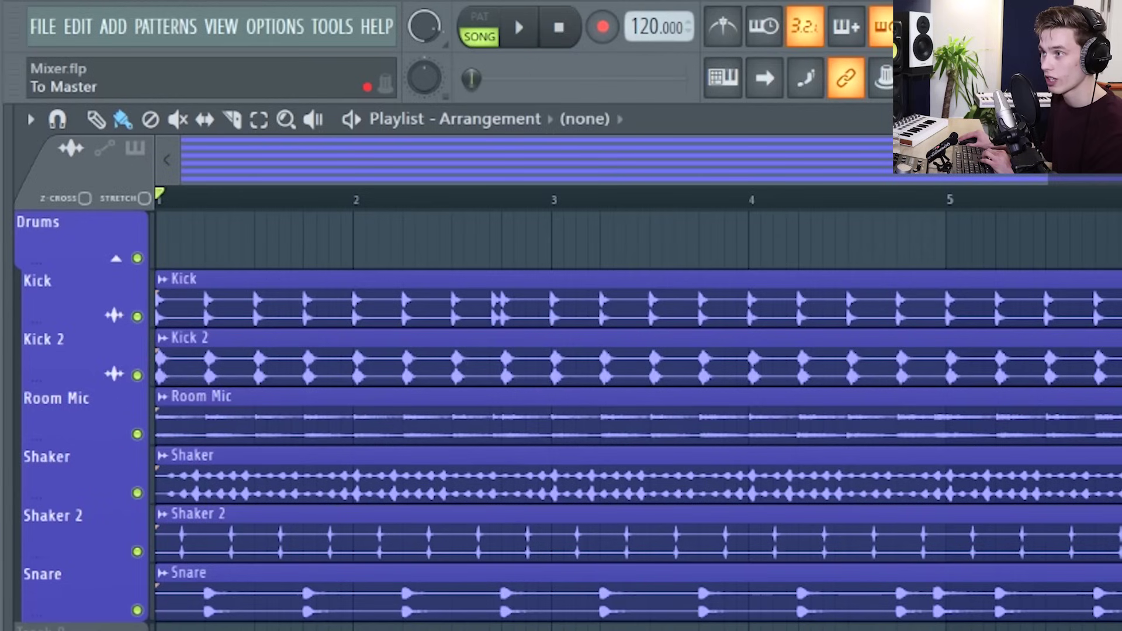
pyautogui.hotkey('ctrl', 's')
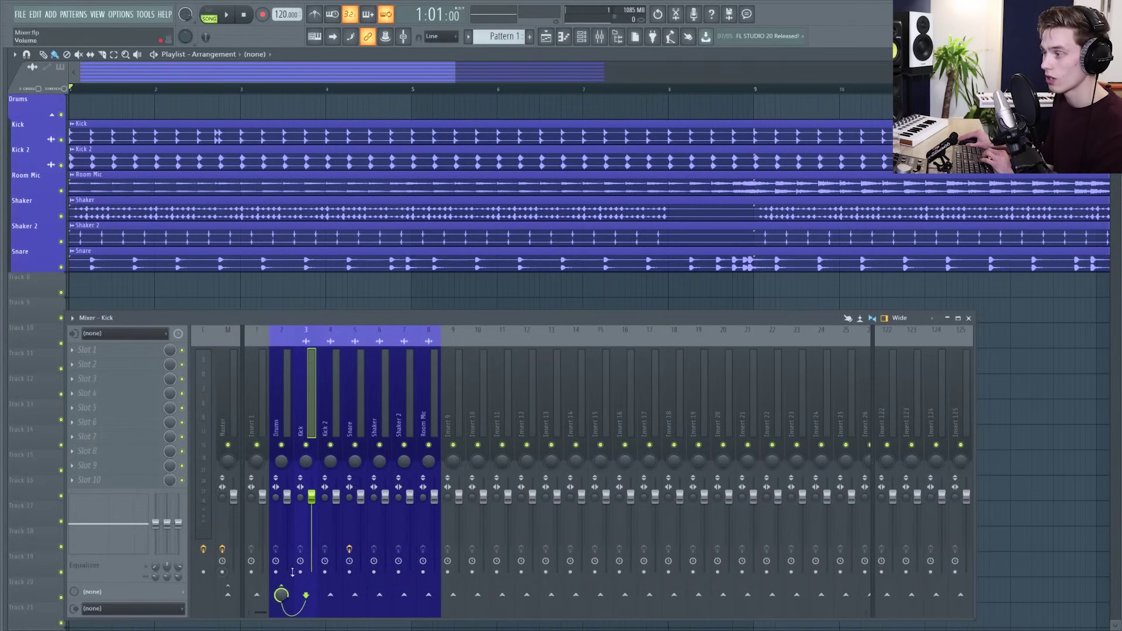
pyautogui.click(285, 590)
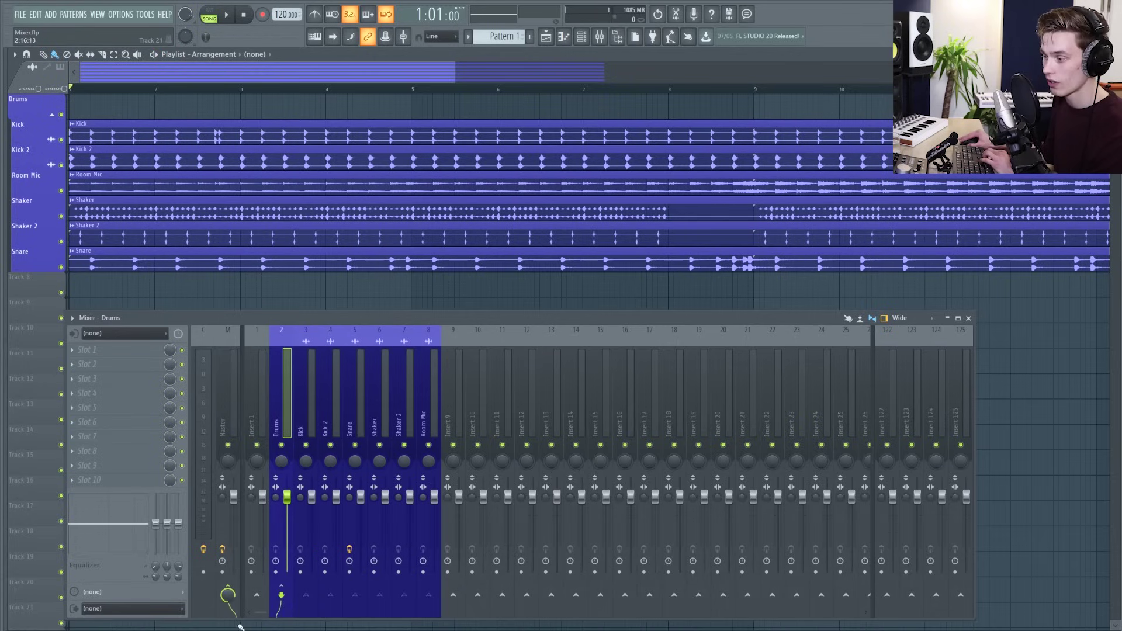
# Step: Step through the Kick 2, Shaker and Snare inserts to verify they route into Drums
pyautogui.click(330, 570)
pyautogui.press('Right')
pyautogui.press('Right')
pyautogui.press('Right')
pyautogui.press('Right')
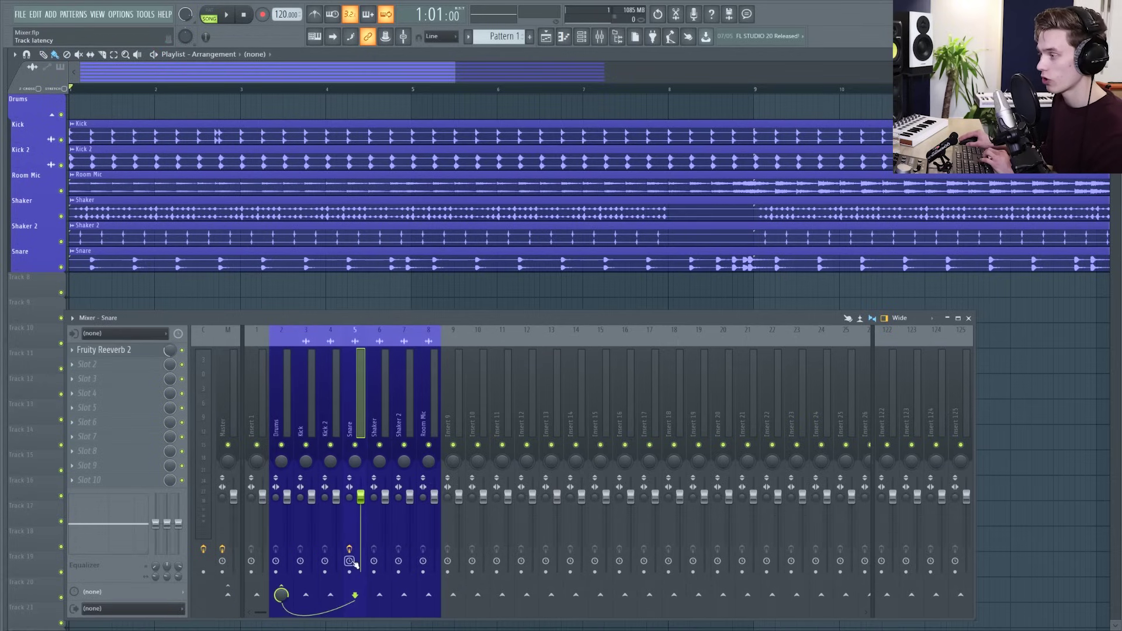
pyautogui.press('Left')
pyautogui.press('Left')
pyautogui.click(339, 412)
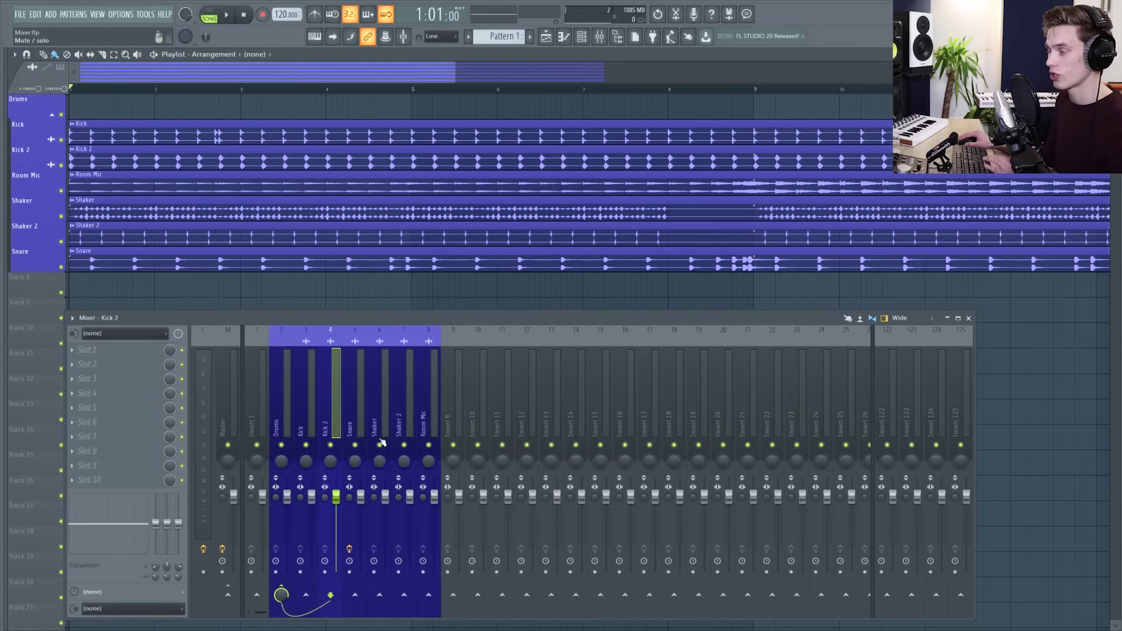
pyautogui.click(358, 397)
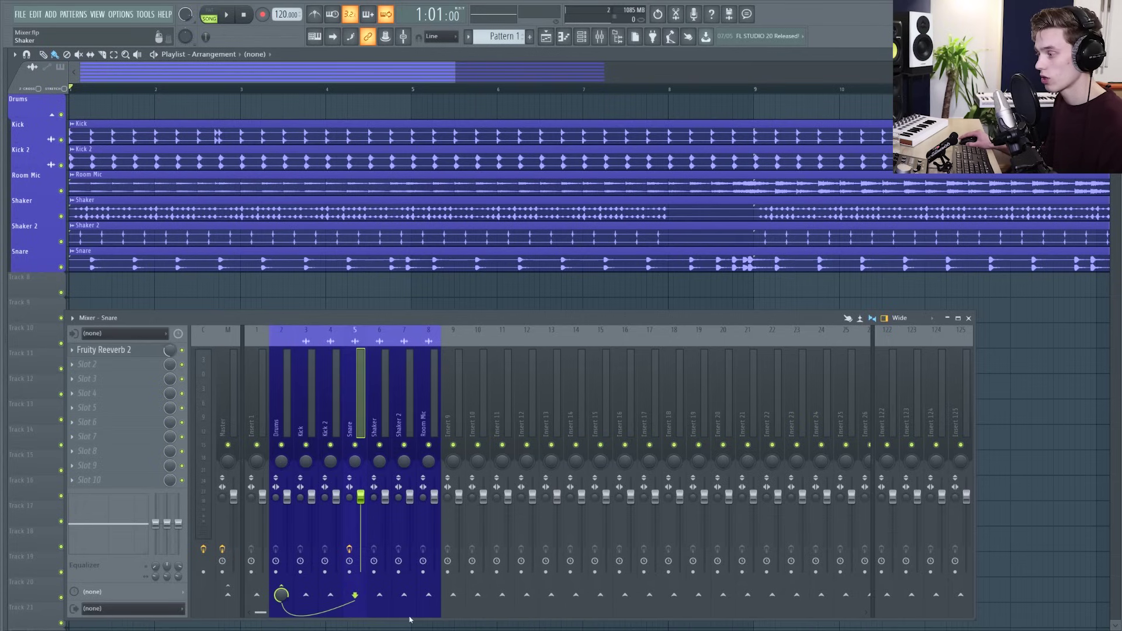
pyautogui.rightClick(479, 596)
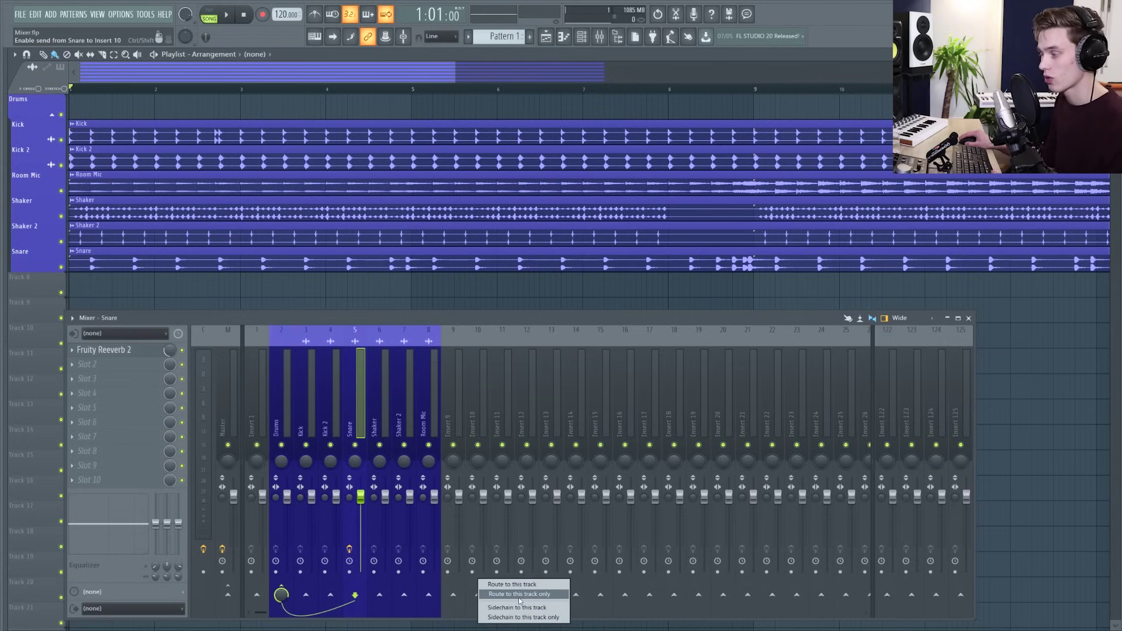
pyautogui.click(359, 423)
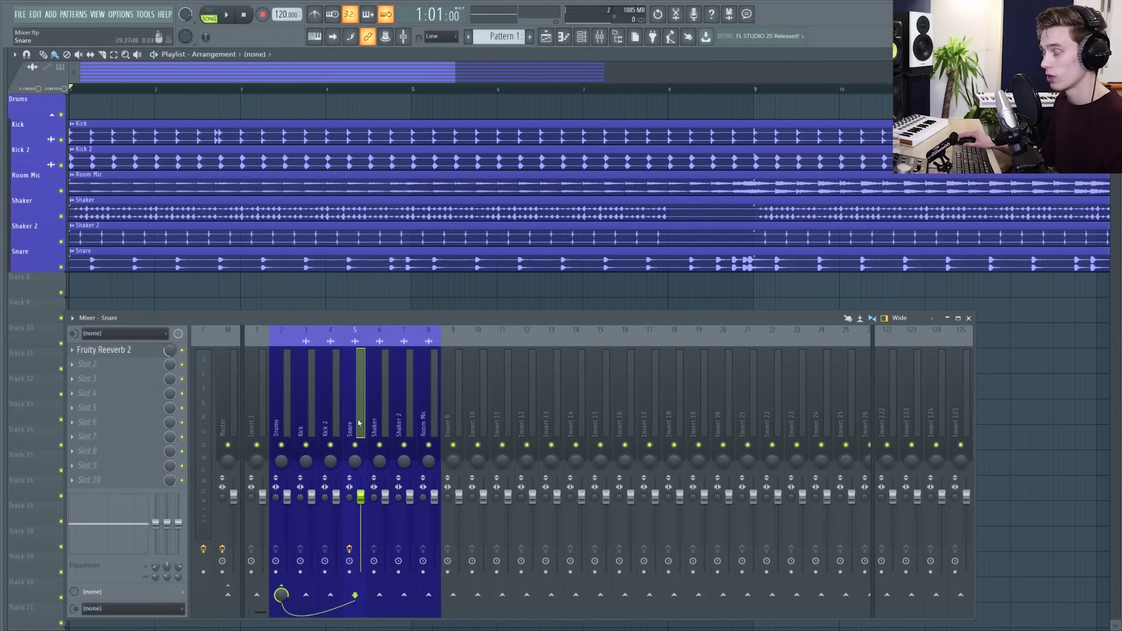
pyautogui.click(452, 403)
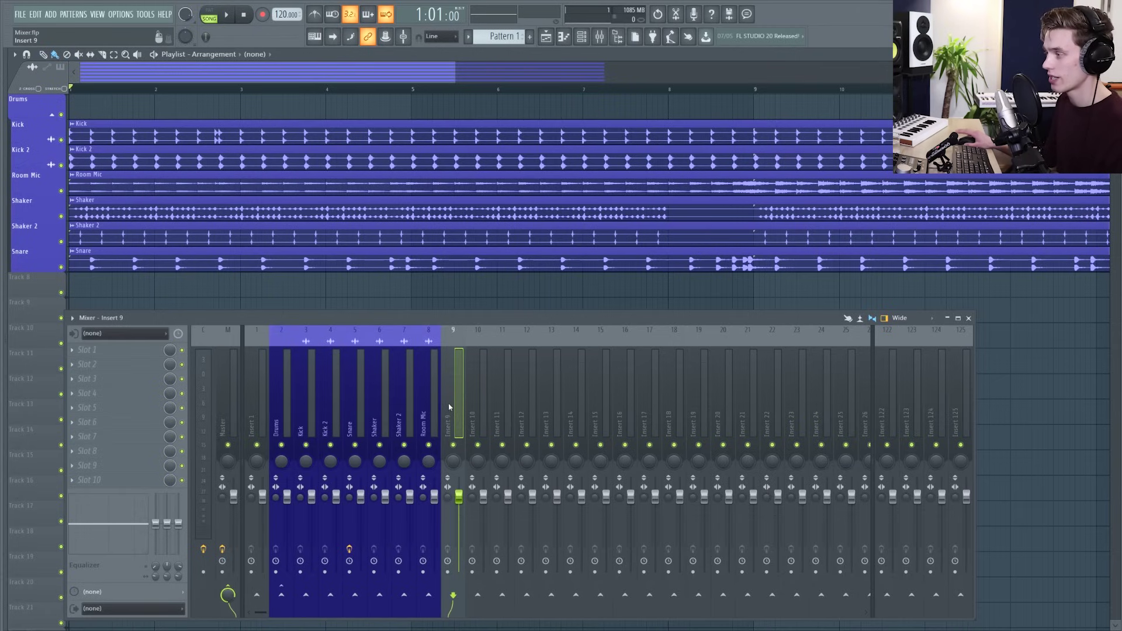
# Step: Add separator gaps before Insert 9 and before the Drums insert
pyautogui.rightClick(449, 406)
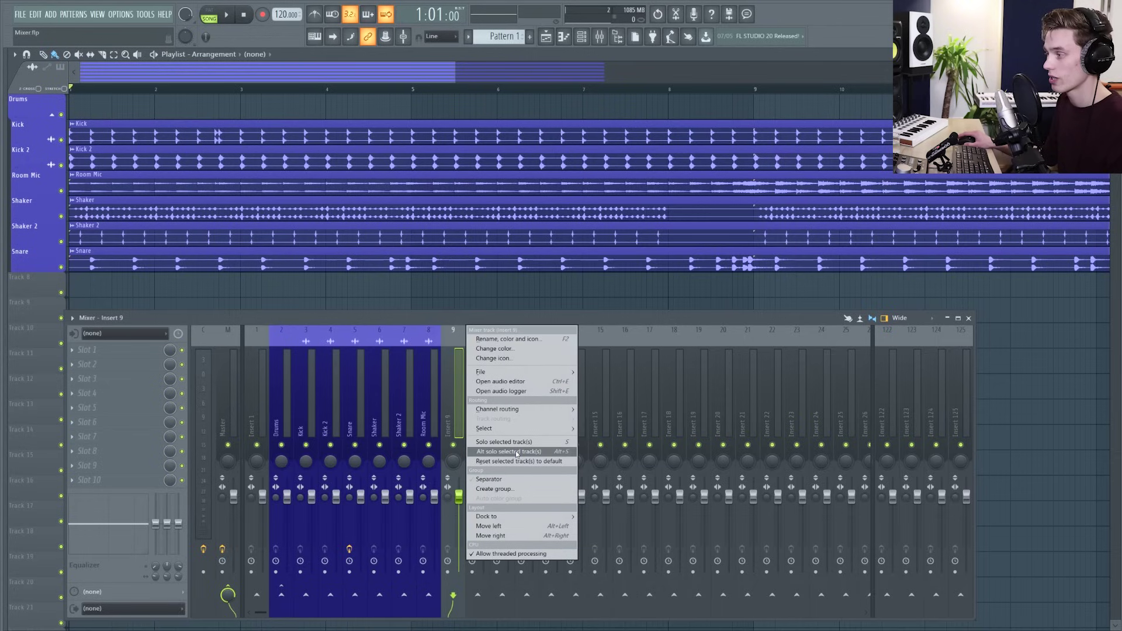
pyautogui.click(475, 480)
pyautogui.rightClick(276, 438)
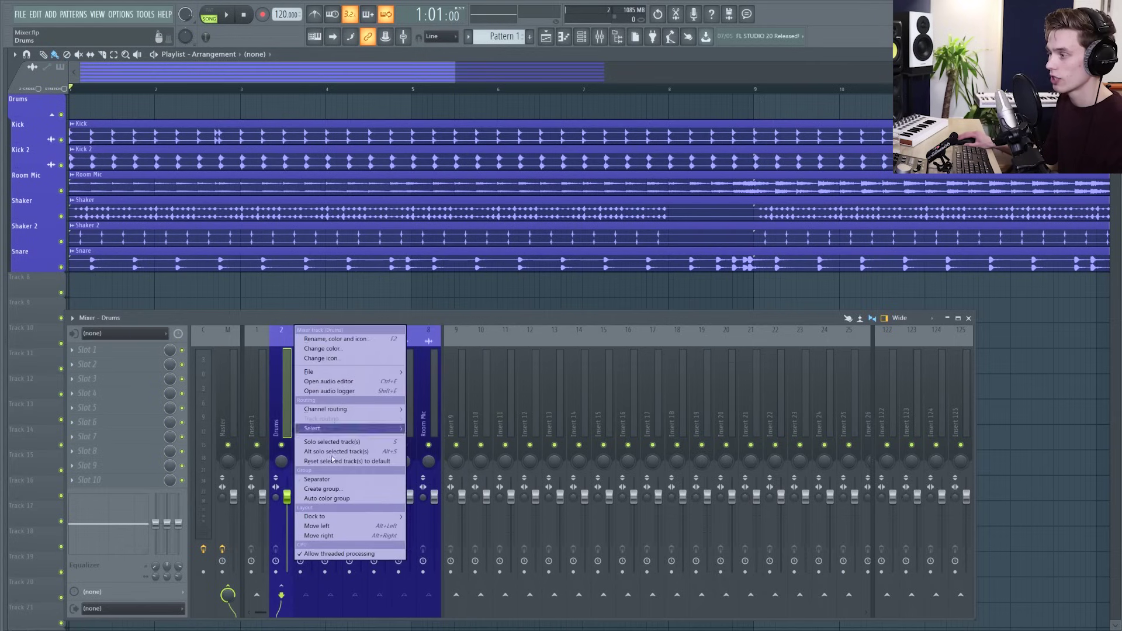
pyautogui.click(318, 480)
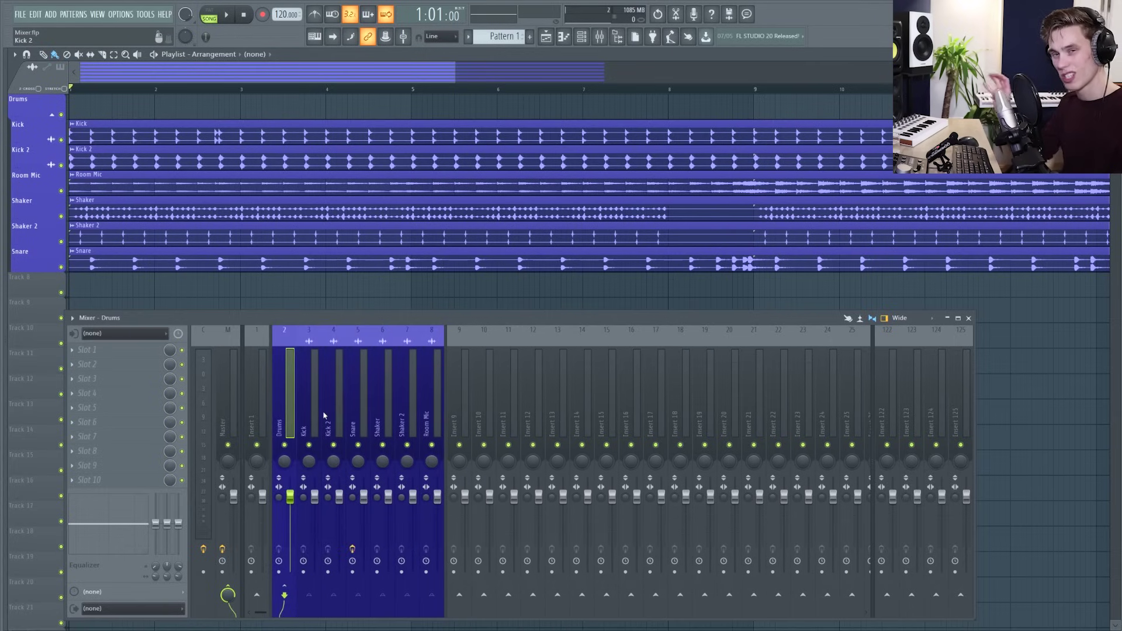
pyautogui.click(361, 430)
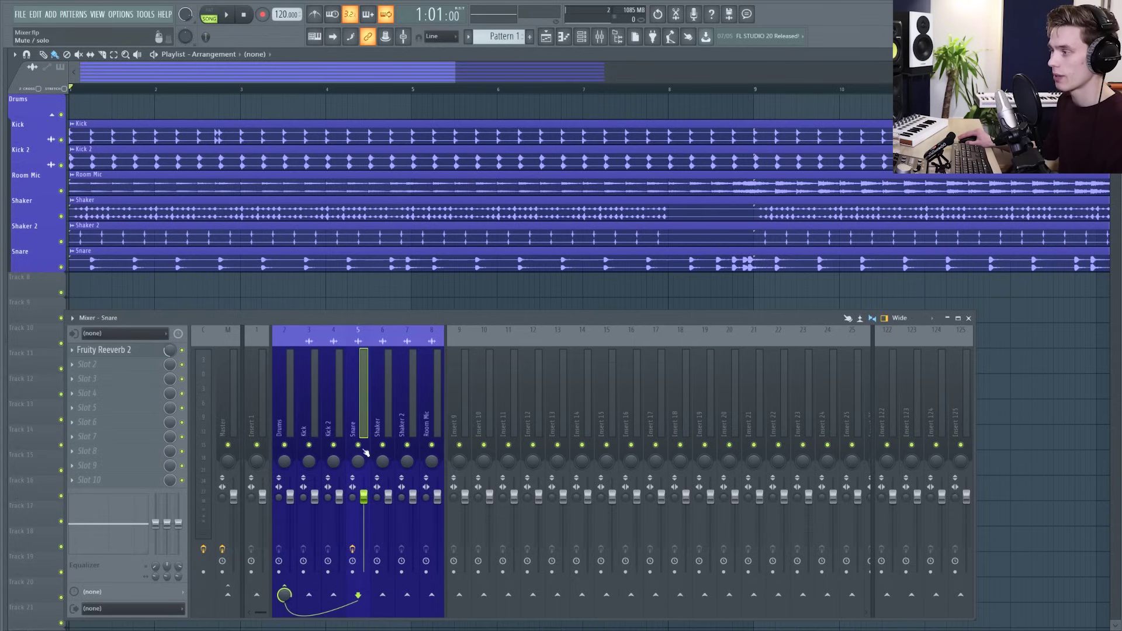
# Step: Solo the Snare track during playback, adjust its pan, then stop playback at bar 1
pyautogui.press('space')
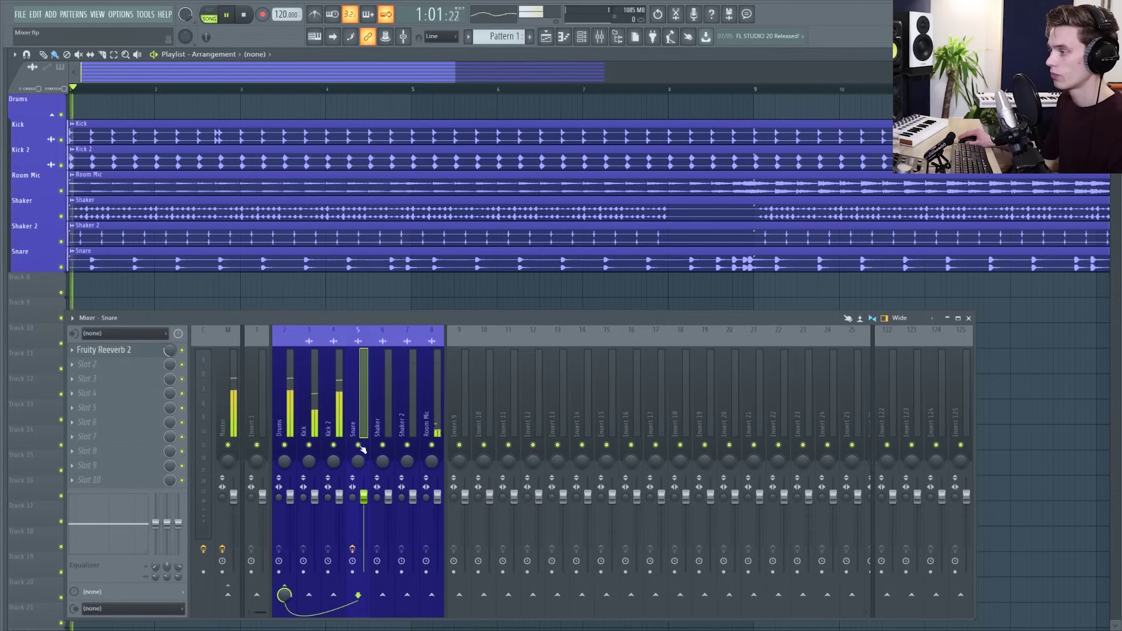
pyautogui.rightClick(361, 446)
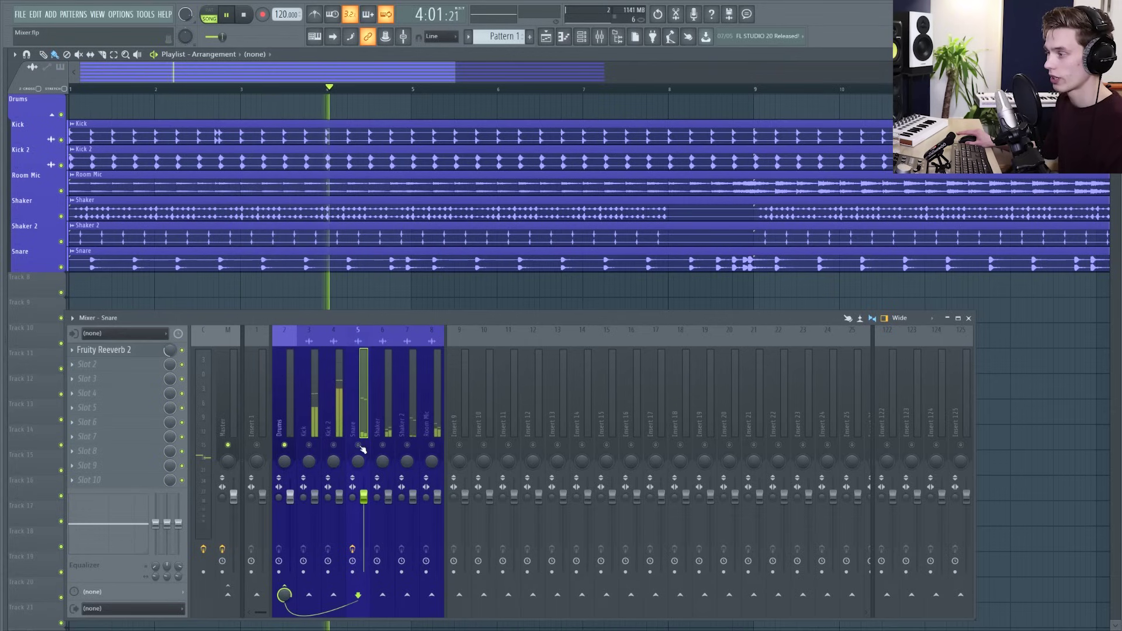
pyautogui.moveTo(358, 462)
pyautogui.mouseDown()
pyautogui.moveTo(361, 450)
pyautogui.moveTo(353, 480)
pyautogui.mouseUp()
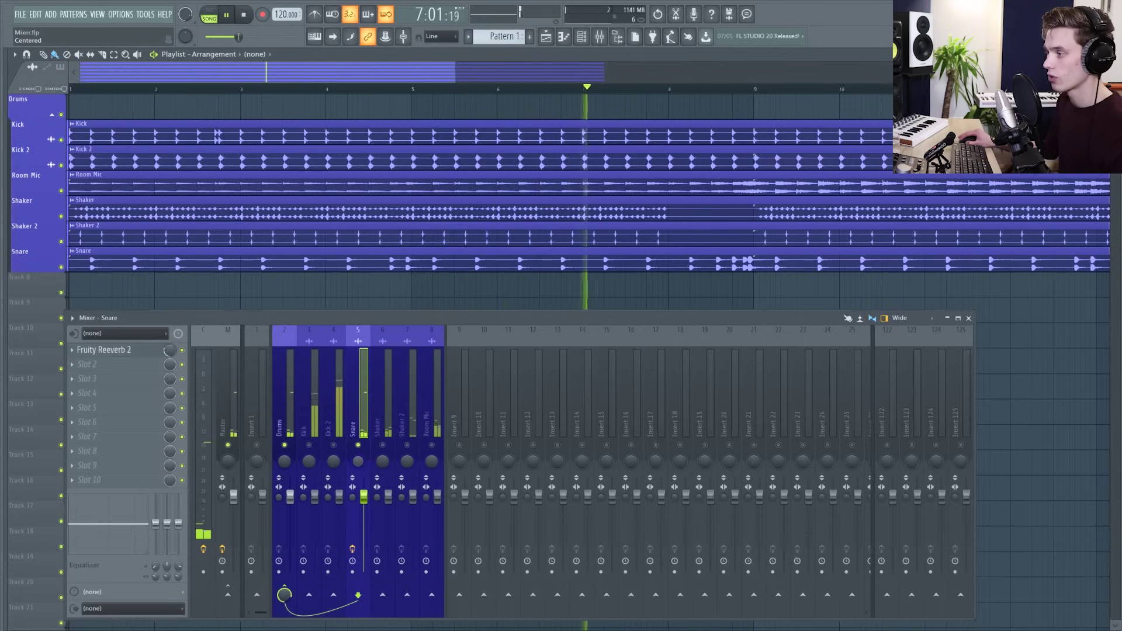
pyautogui.press('space')
pyautogui.press('space')
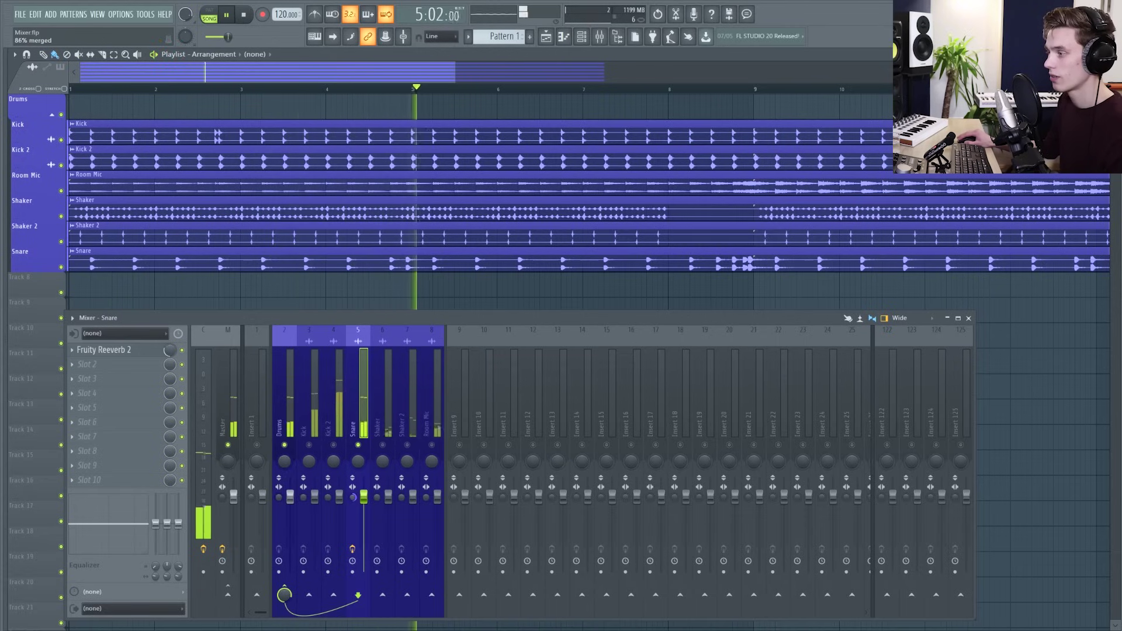
pyautogui.press('space')
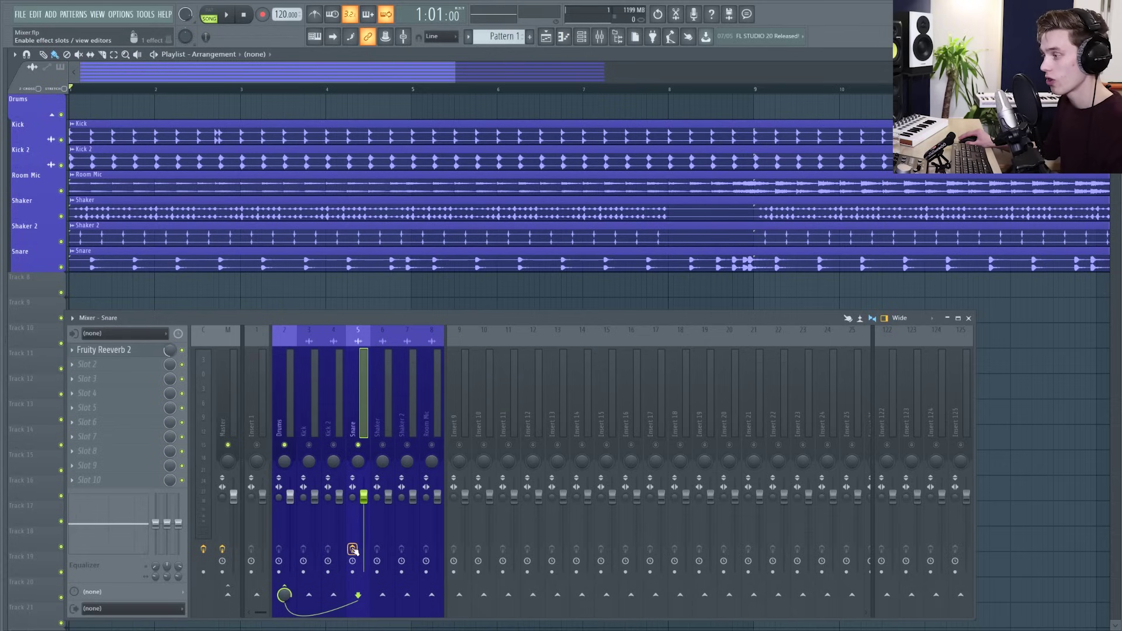
# Step: Lower the Snare fader during playback, restore it to about 0 dB, and unsolo Snare
pyautogui.press('space')
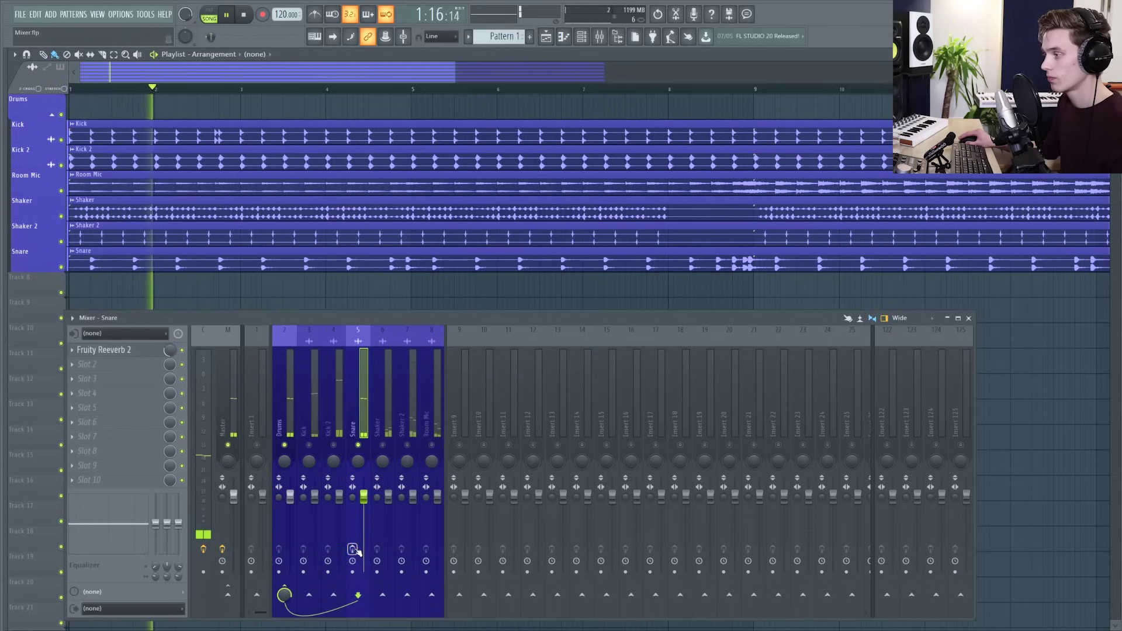
pyautogui.moveTo(364, 497)
pyautogui.mouseDown()
pyautogui.moveTo(363, 545)
pyautogui.moveTo(364, 497)
pyautogui.mouseUp()
pyautogui.press('space')
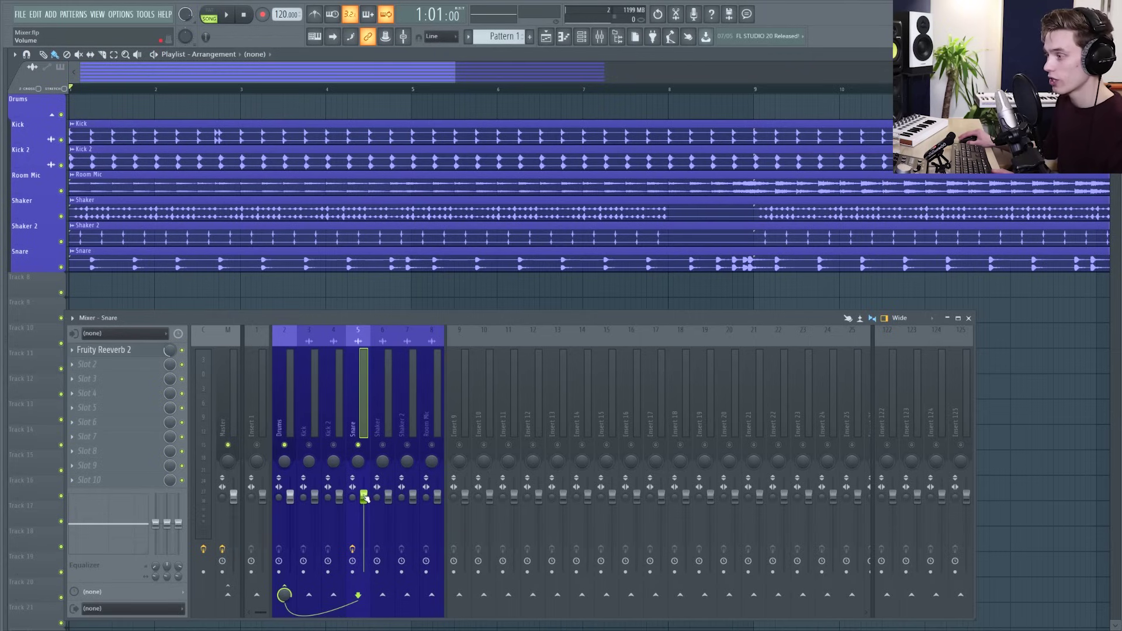
pyautogui.moveTo(365, 498); pyautogui.dragTo(365, 496)
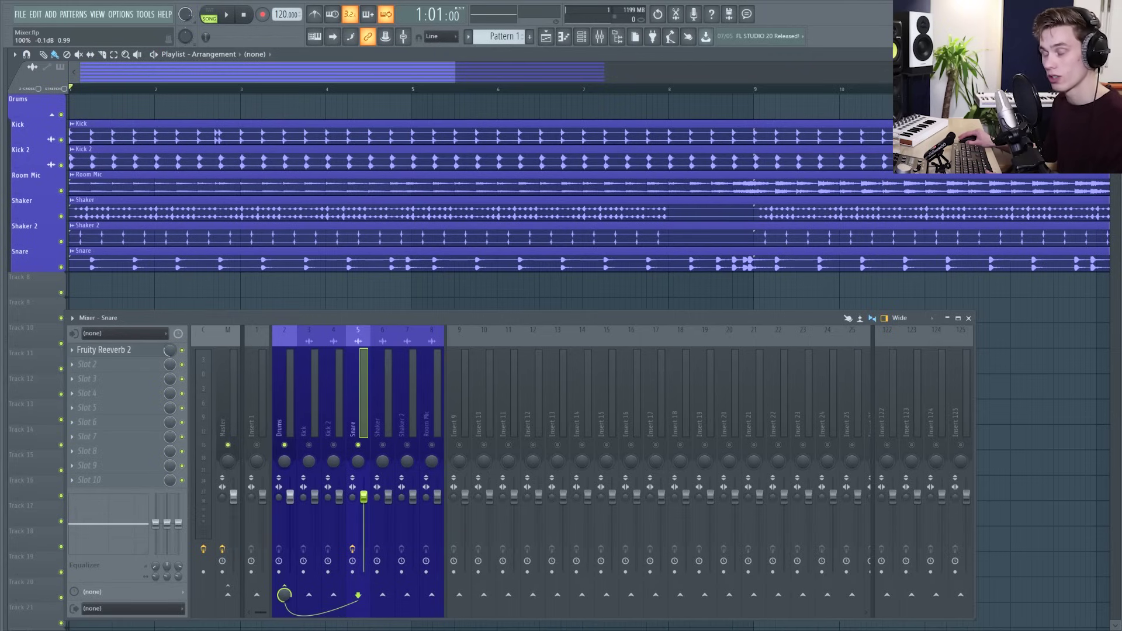
pyautogui.rightClick(359, 445)
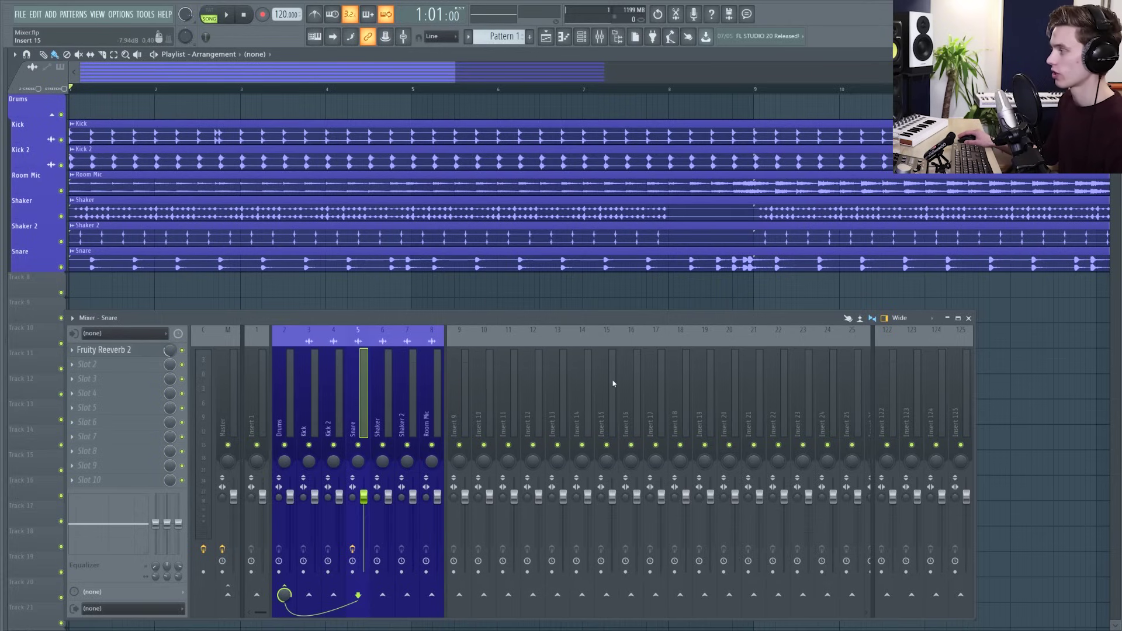
# Step: Enable waveform display in the mixer tracks and preview it with playback
pyautogui.click(75, 320)
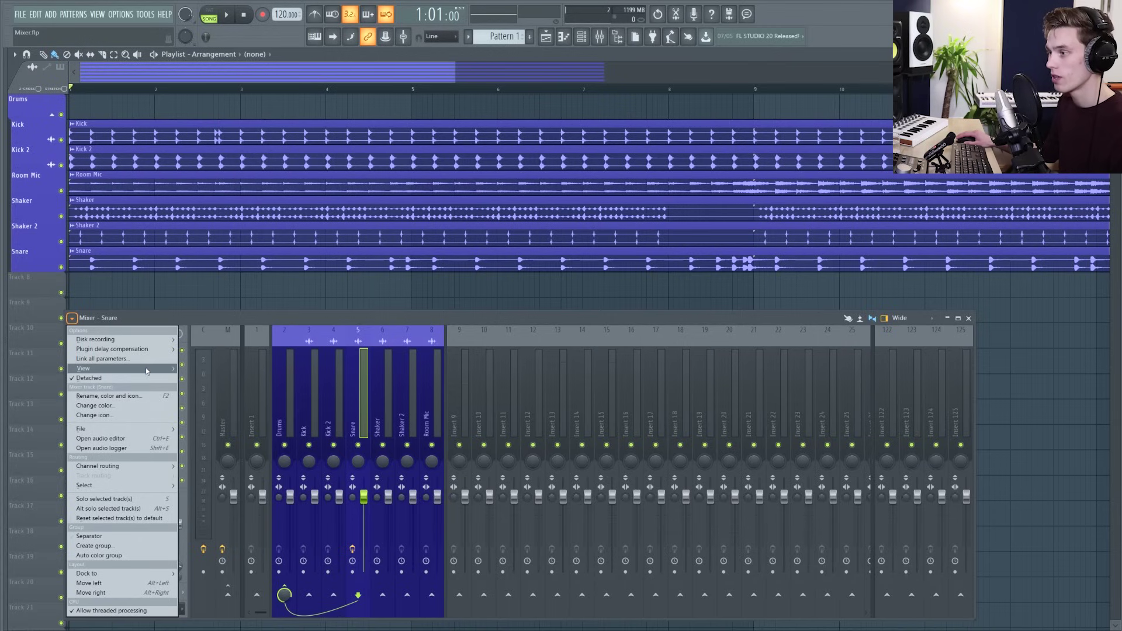
pyautogui.moveTo(146, 372)
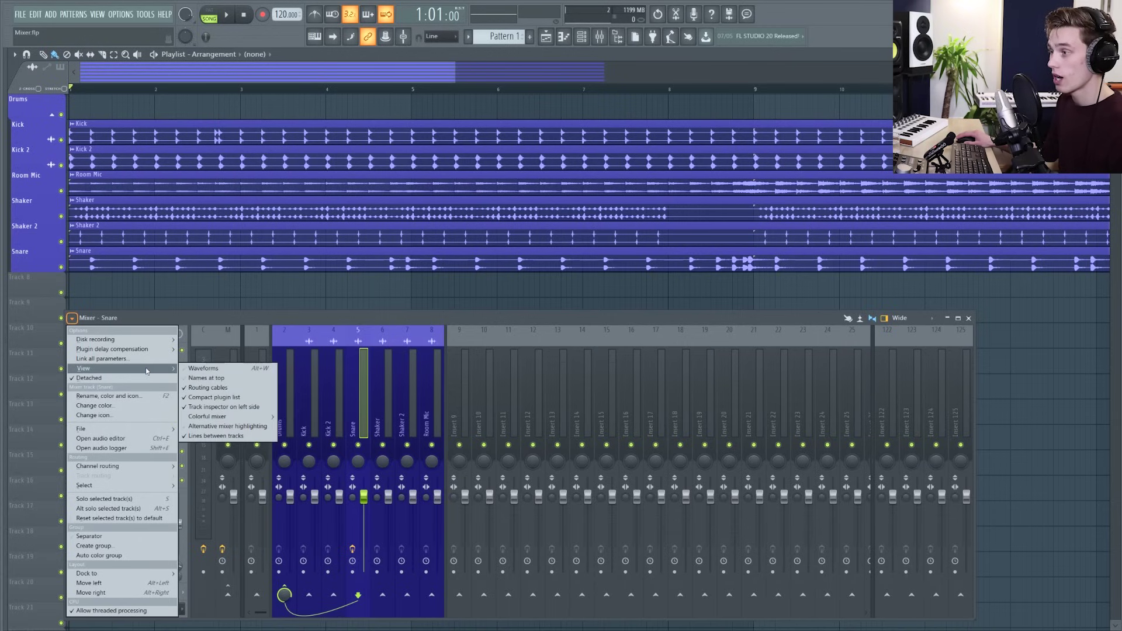
pyautogui.click(198, 369)
pyautogui.press('space')
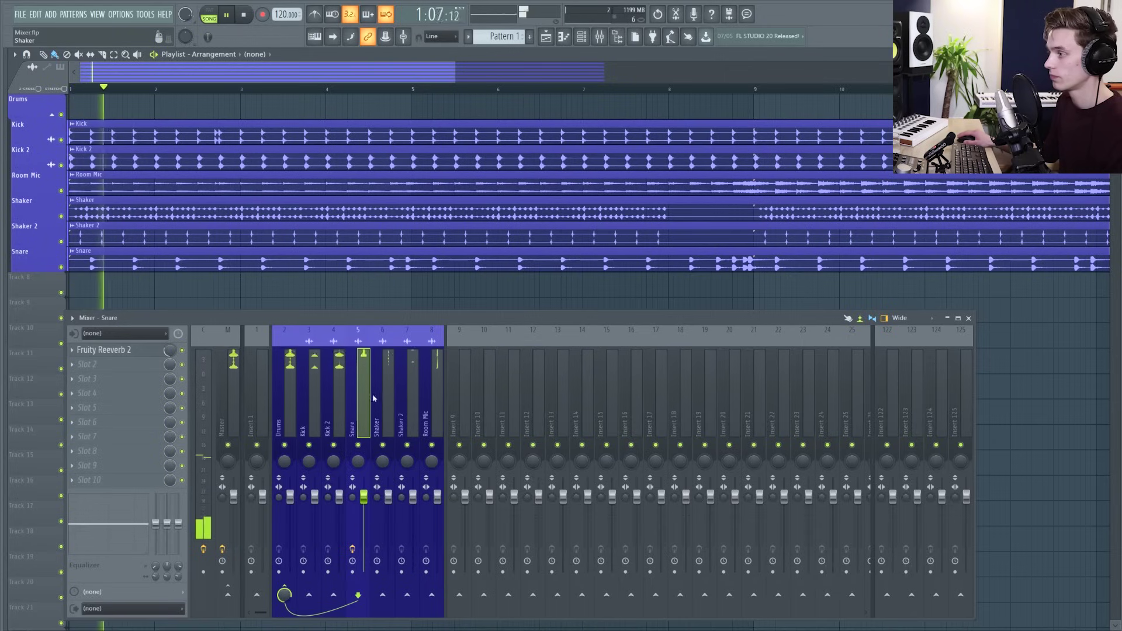
pyautogui.press('space')
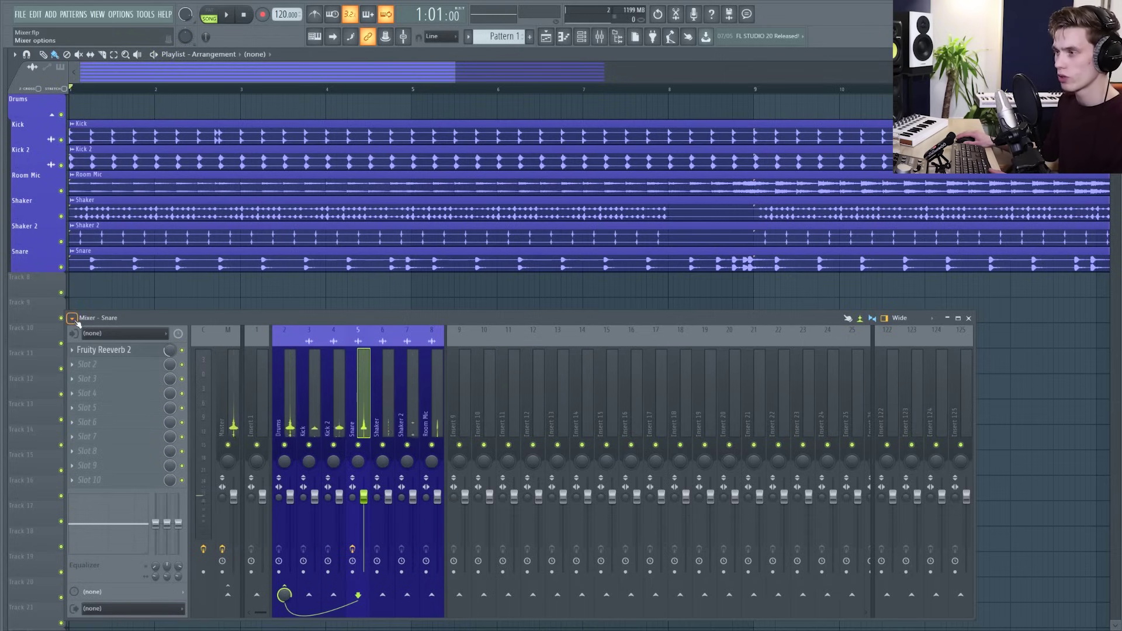
# Step: Set the Colorful mixer option to Low for subdued track colours
pyautogui.click(72, 318)
pyautogui.moveTo(83, 368)
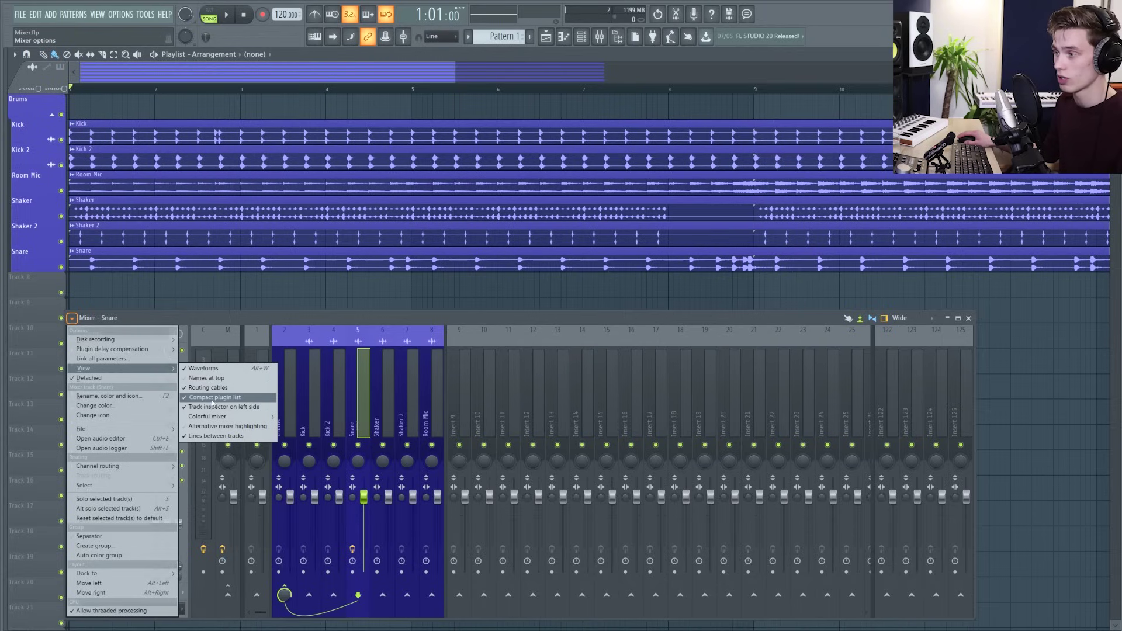
pyautogui.moveTo(247, 418)
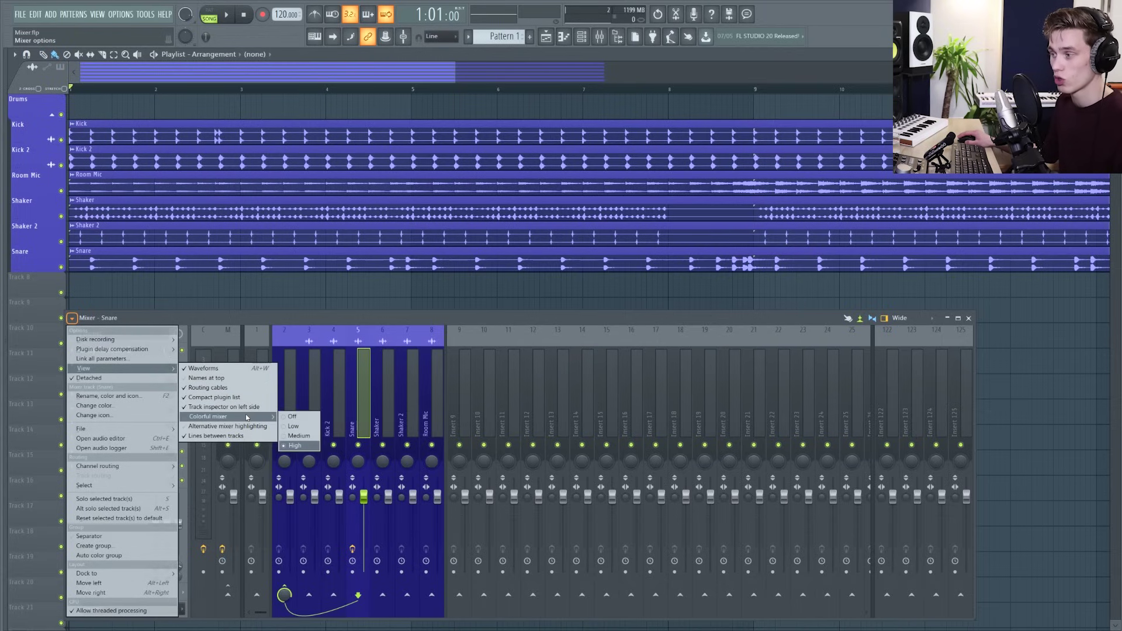
pyautogui.click(298, 430)
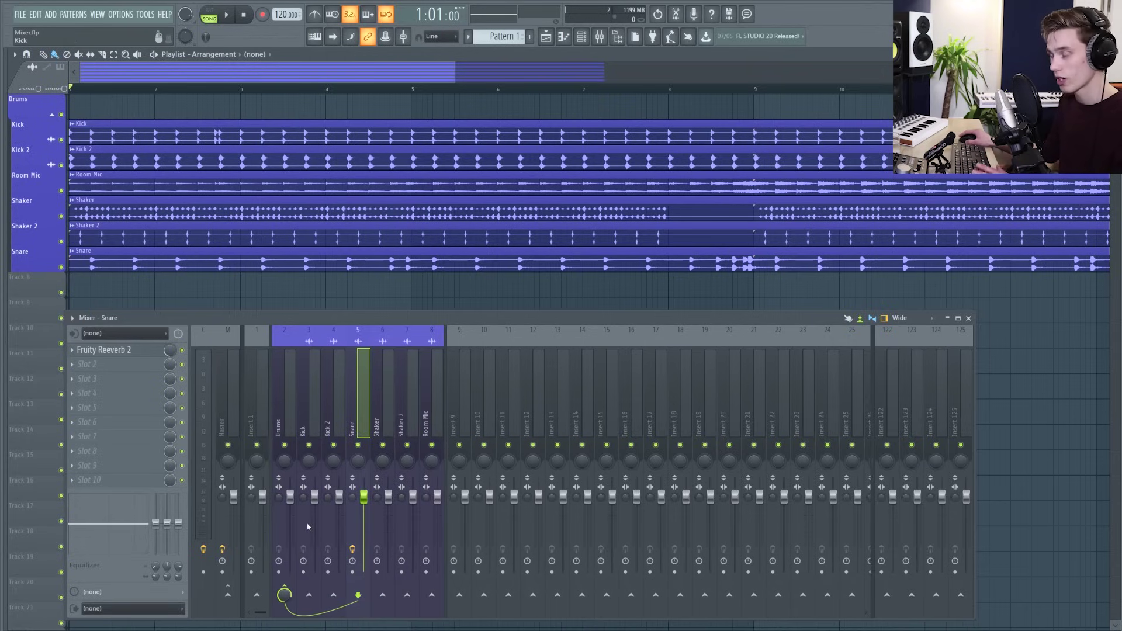
pyautogui.click(74, 319)
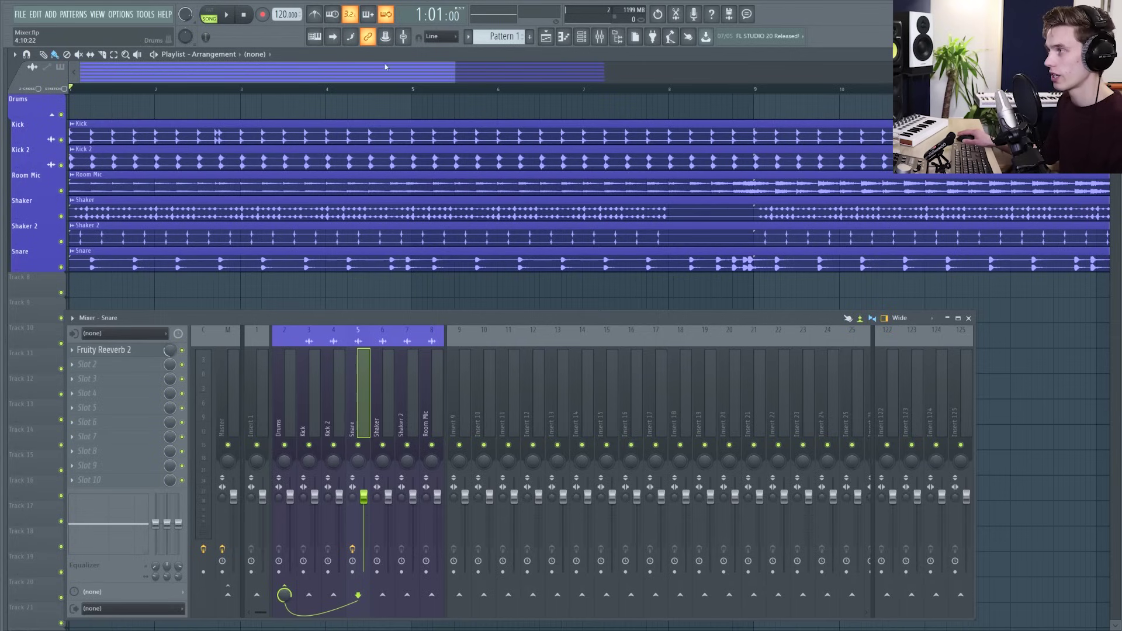
# Step: Open the Channel rack and route Shaker 2 to its own mixer Insert 10
pyautogui.click(585, 41)
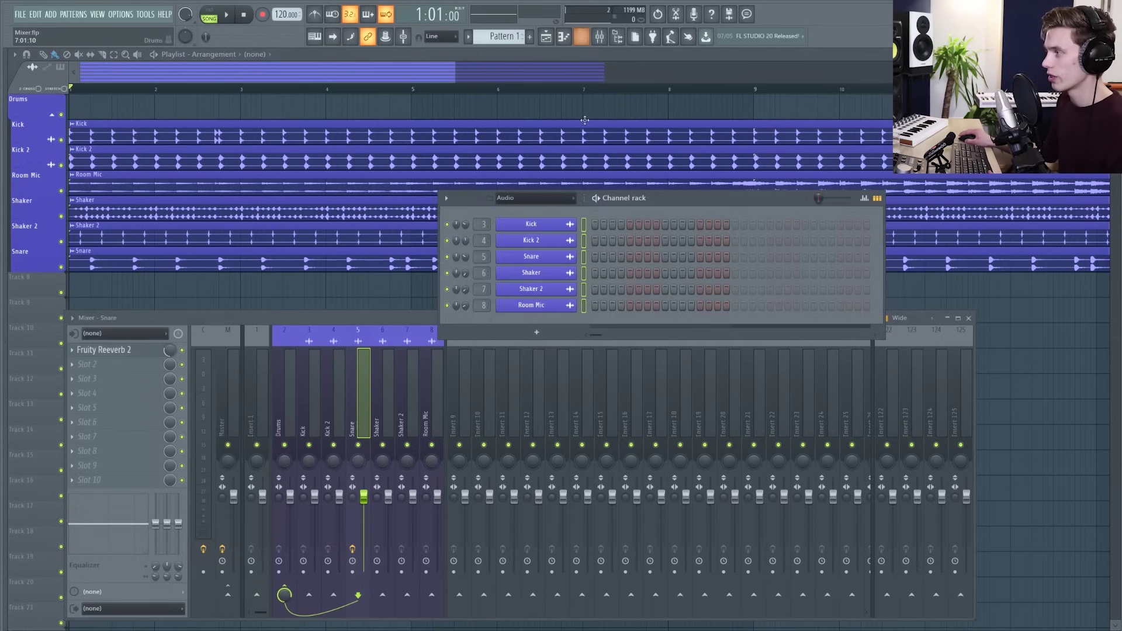
pyautogui.moveTo(482, 290)
pyautogui.mouseDown()
pyautogui.moveTo(483, 301)
pyautogui.moveTo(485, 286)
pyautogui.mouseUp()
pyautogui.rightClick(481, 409)
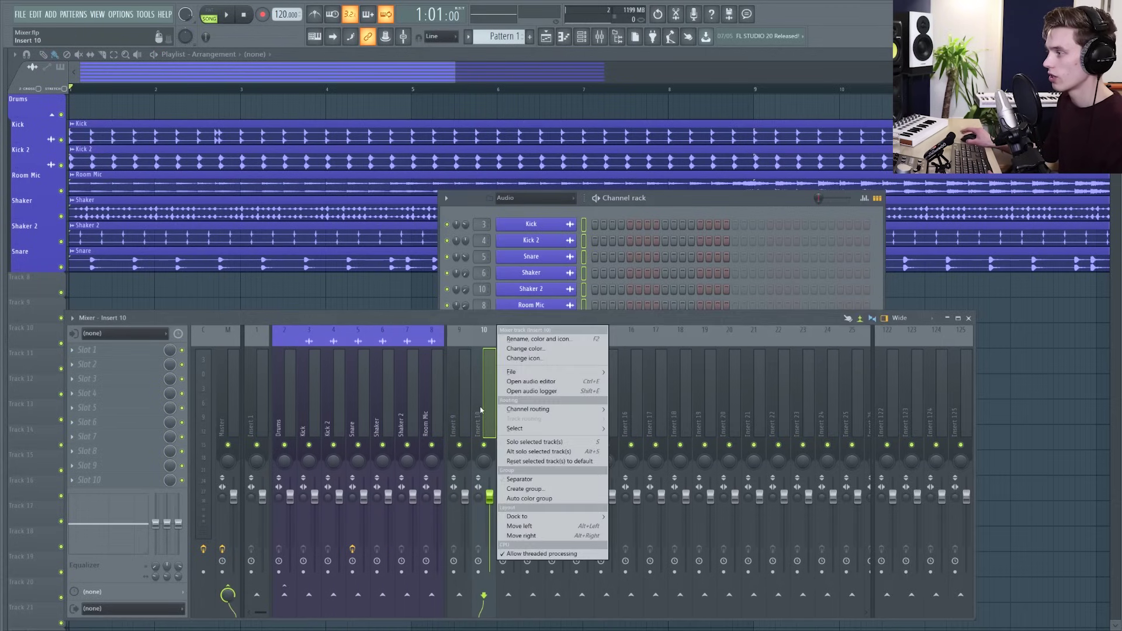
pyautogui.click(537, 339)
pyautogui.press('Escape')
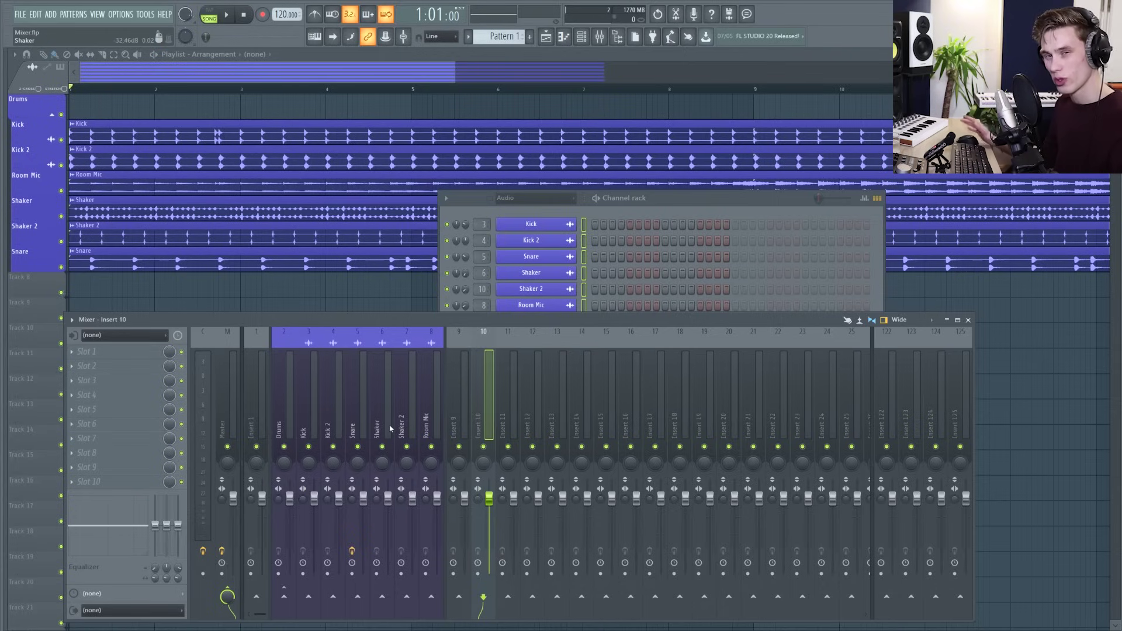
# Step: Select the Kick, Kick 2 and Insert 9 tracks, then switch the mixer to Extra large (Alt+W)
pyautogui.click(325, 397)
pyautogui.click(314, 397)
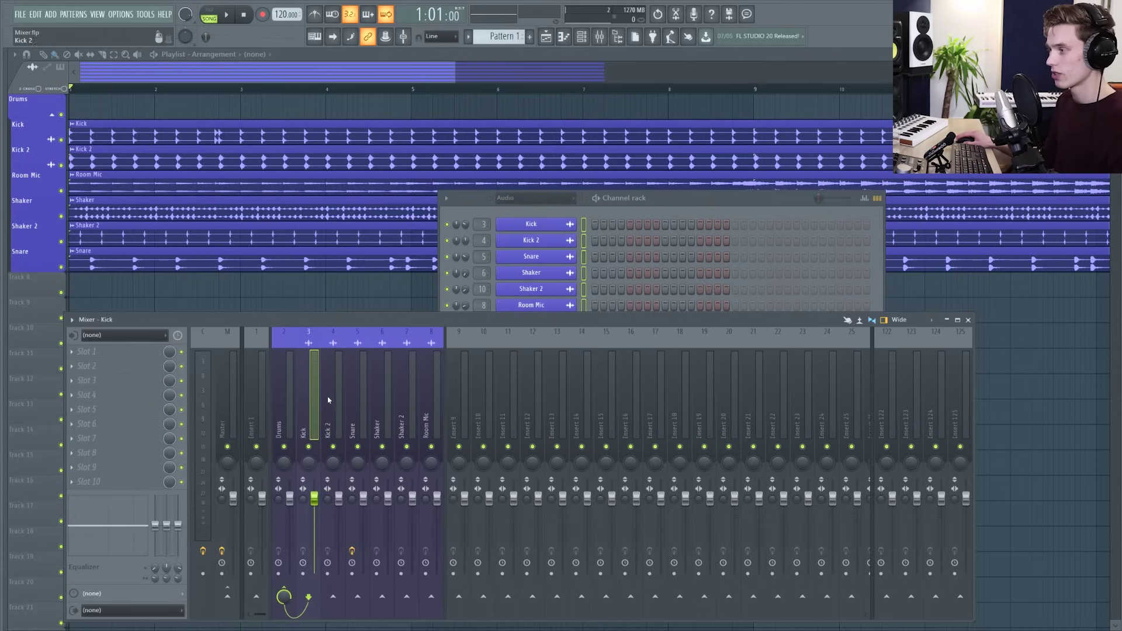
pyautogui.click(335, 398)
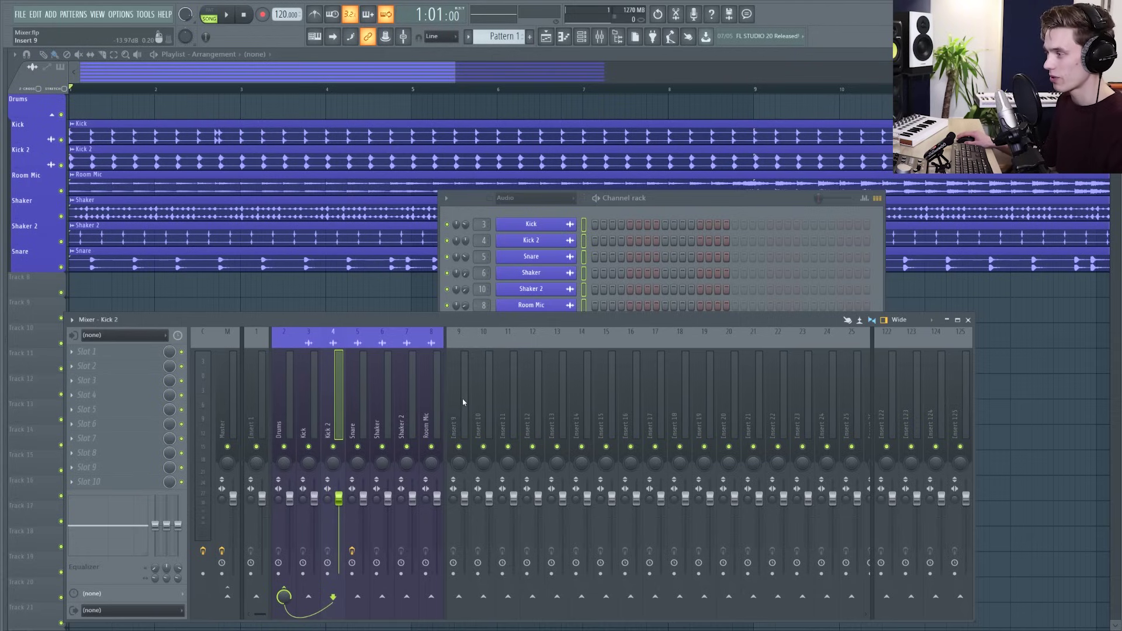
pyautogui.click(465, 426)
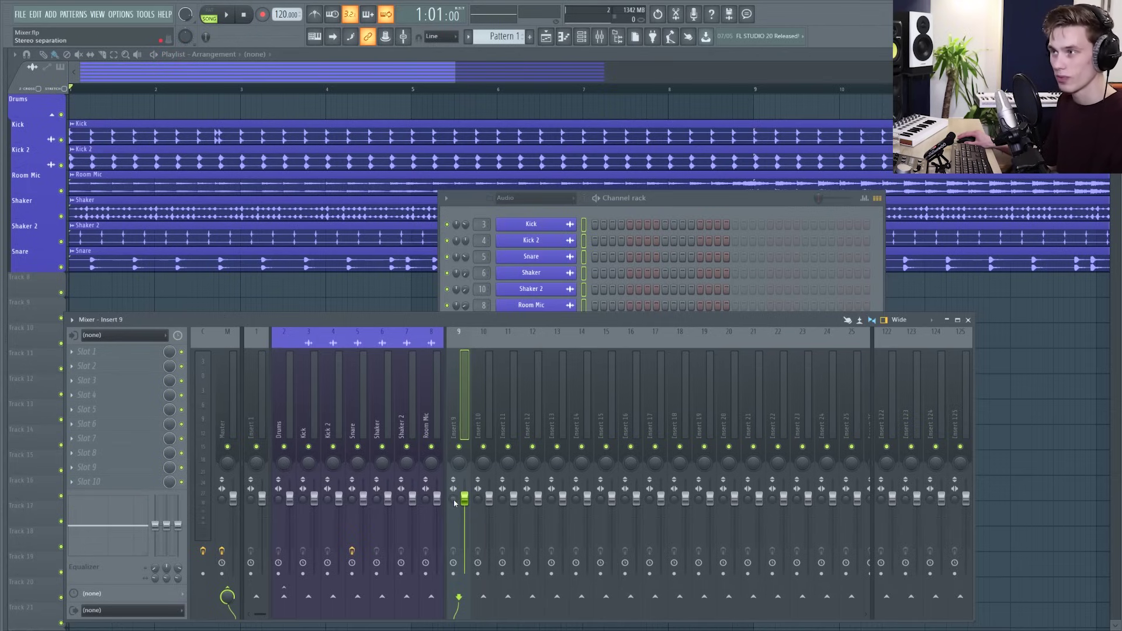
pyautogui.hotkey('alt', 'w')
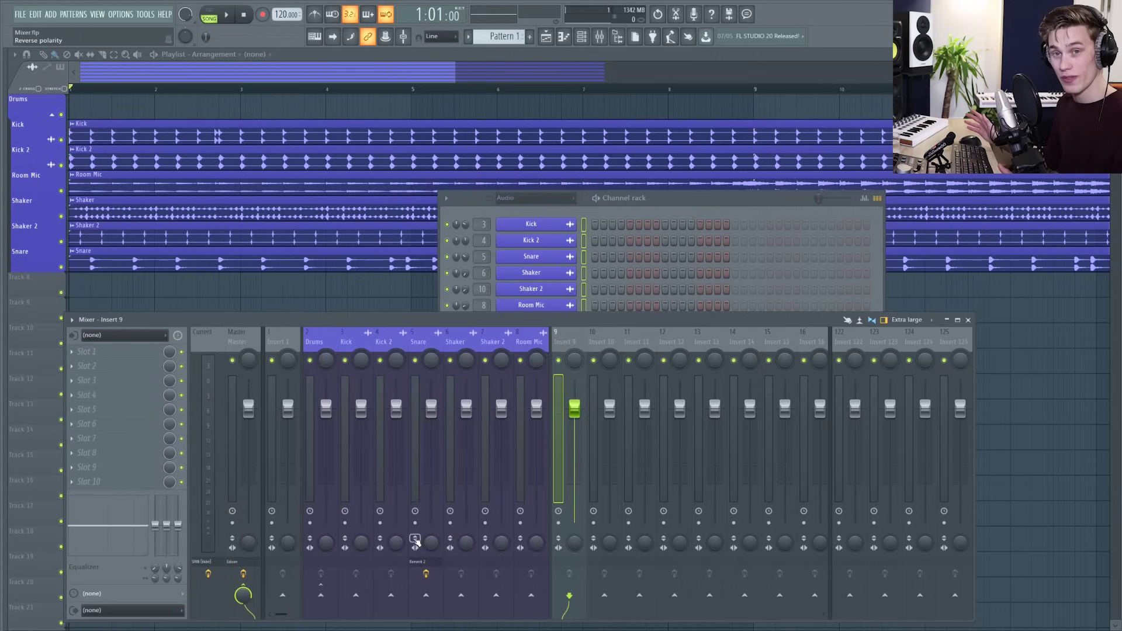